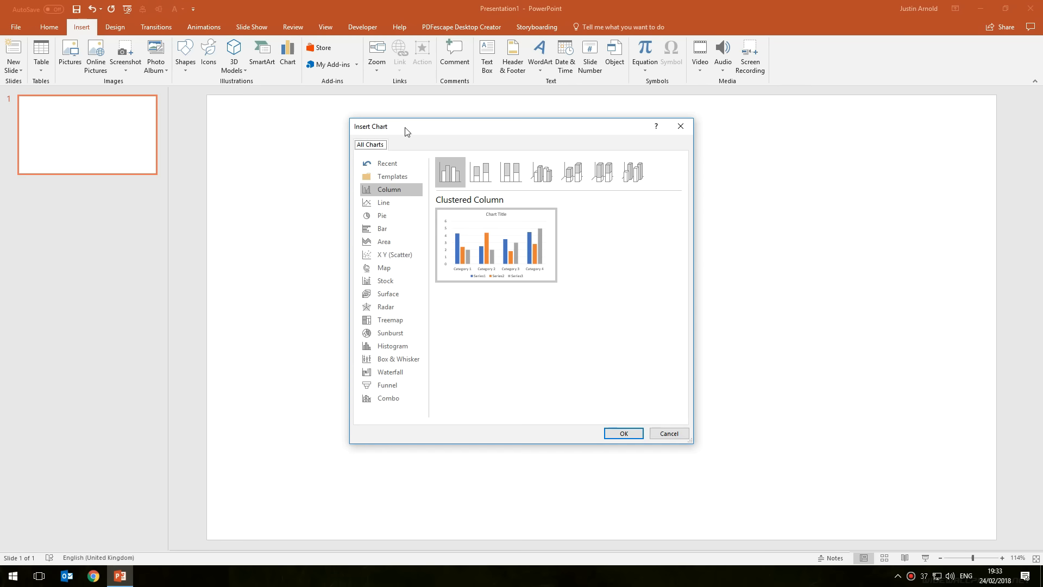
Insert a pie chart on the slide
click(388, 216)
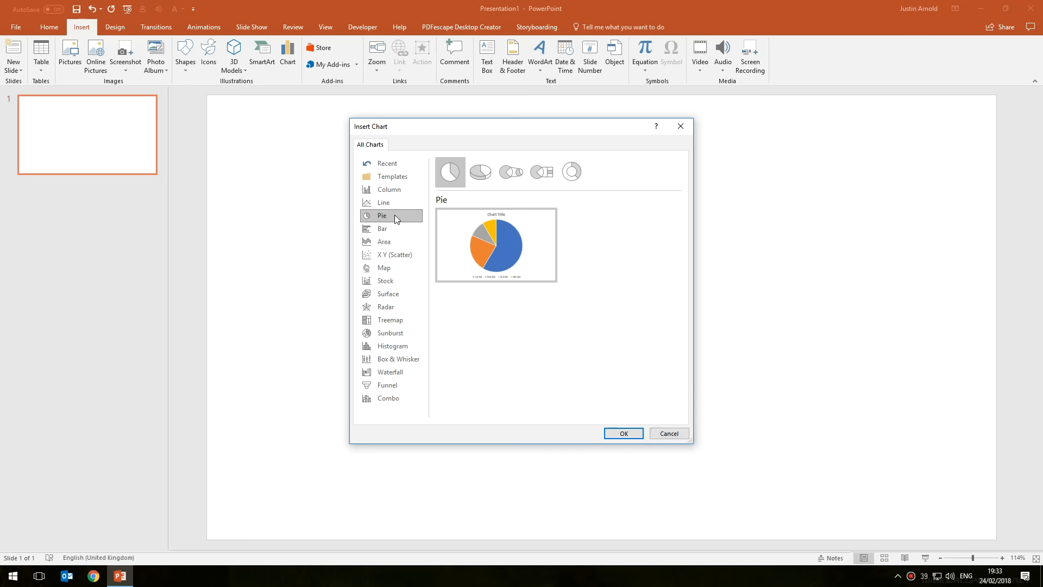
mouse_move(466, 242)
double_click(481, 235)
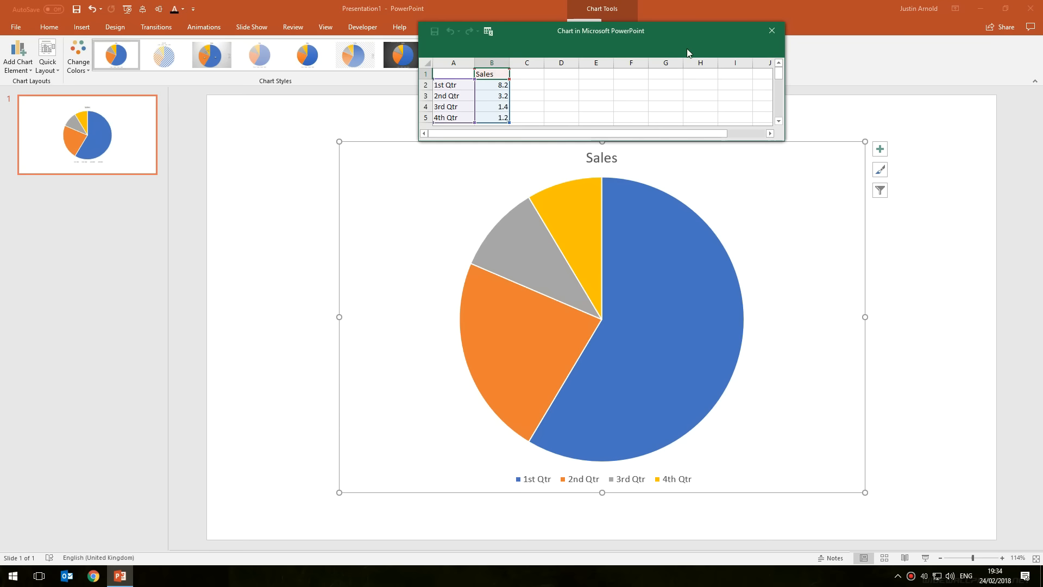
Enter the formula =360/24 in the first Sales value cell of the chart data
drag(551, 142, 538, 466)
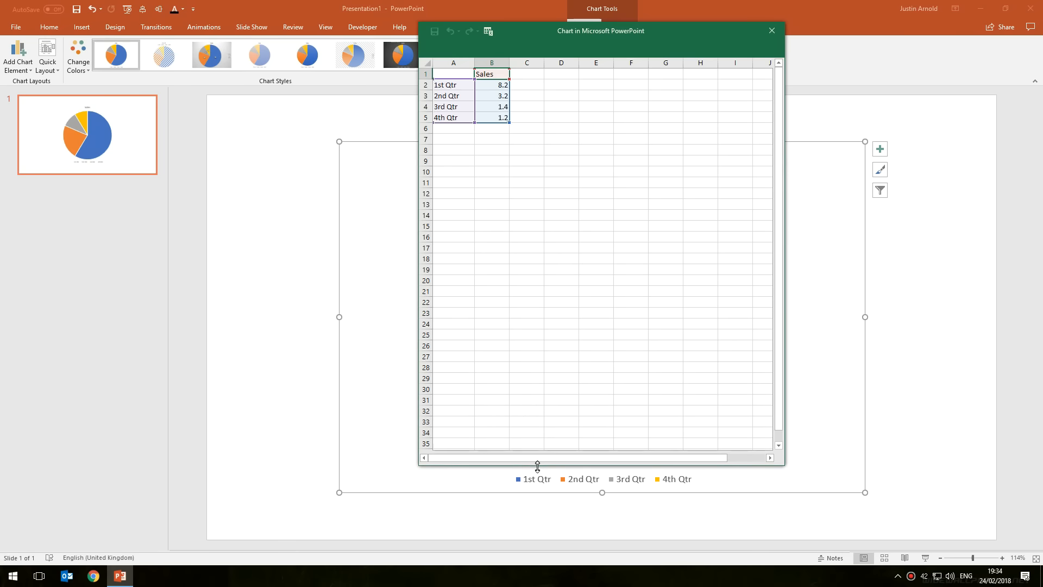
click(492, 86)
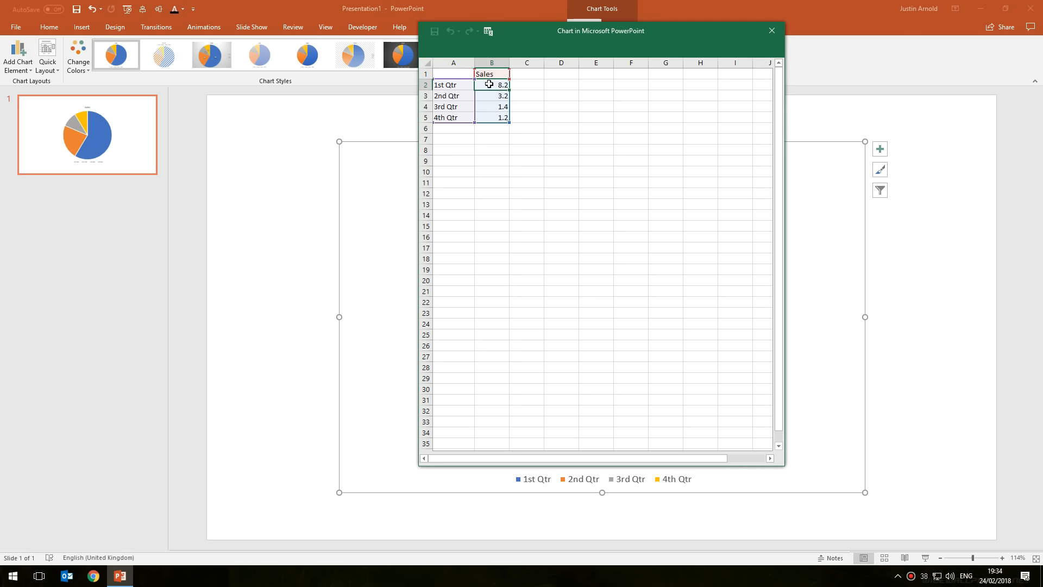
drag(537, 51, 251, 84)
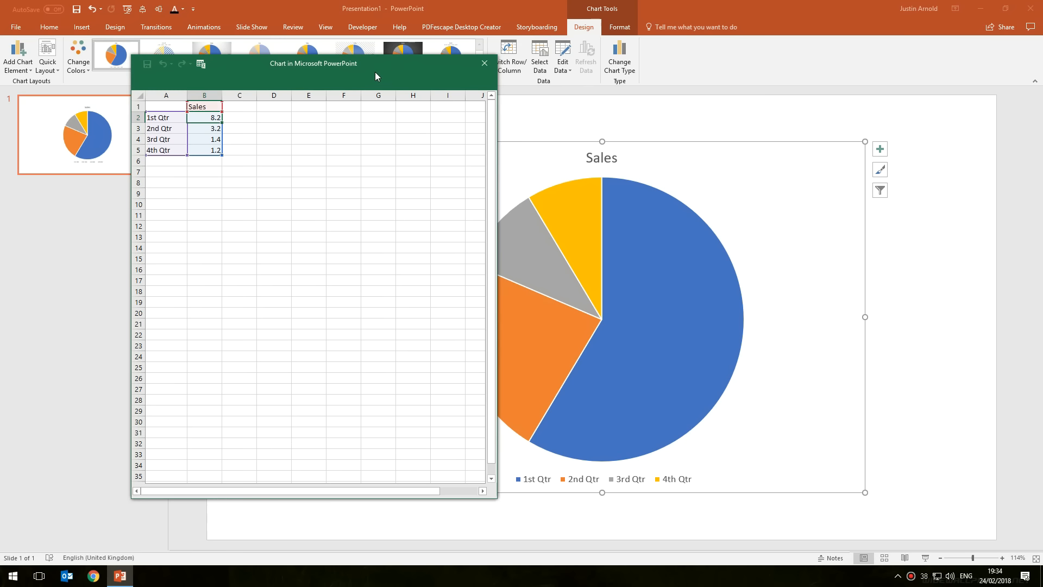
drag(374, 71, 396, 68)
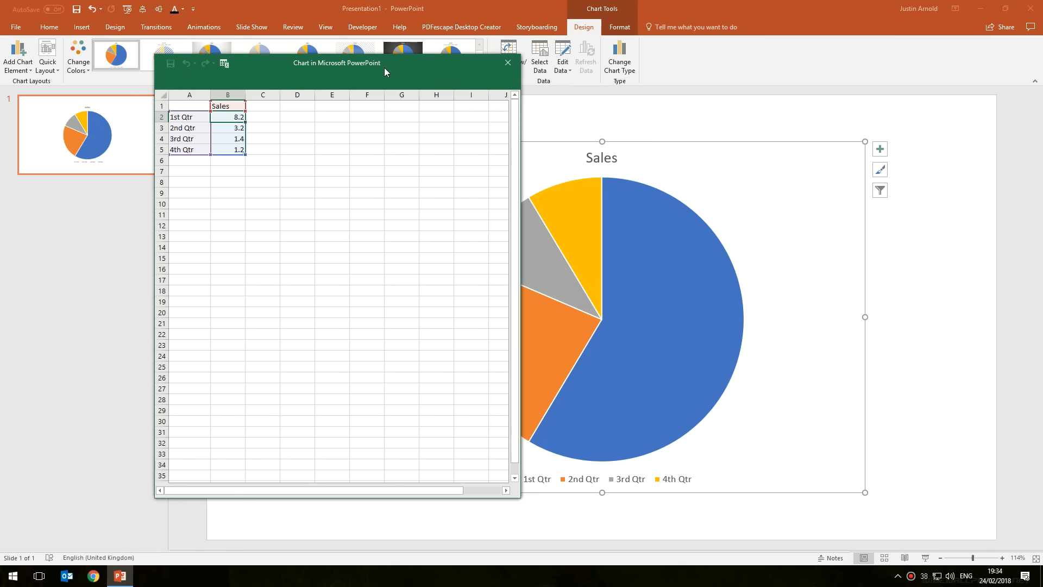
drag(383, 68, 481, 55)
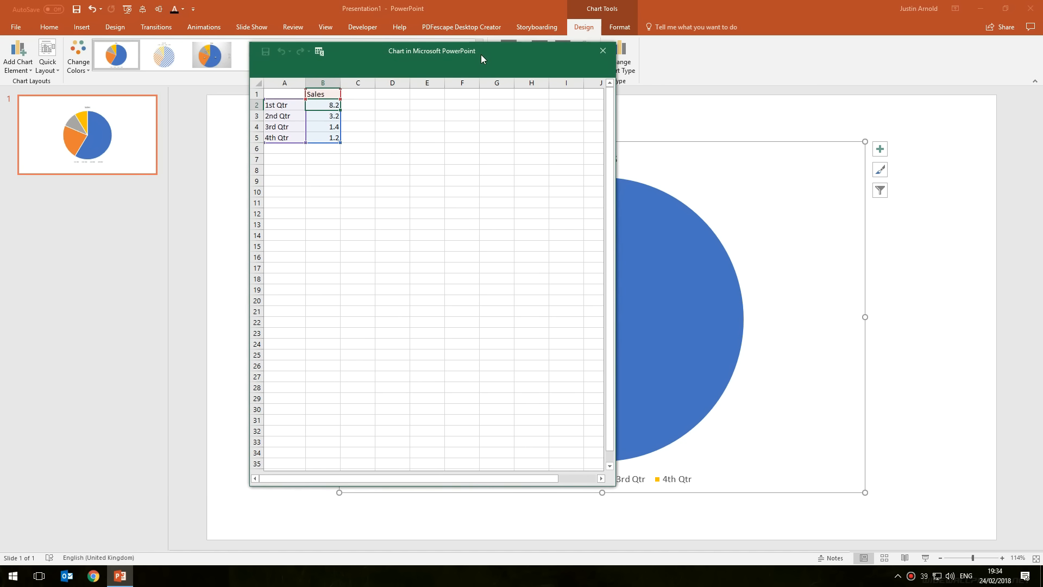
drag(363, 54, 402, 68)
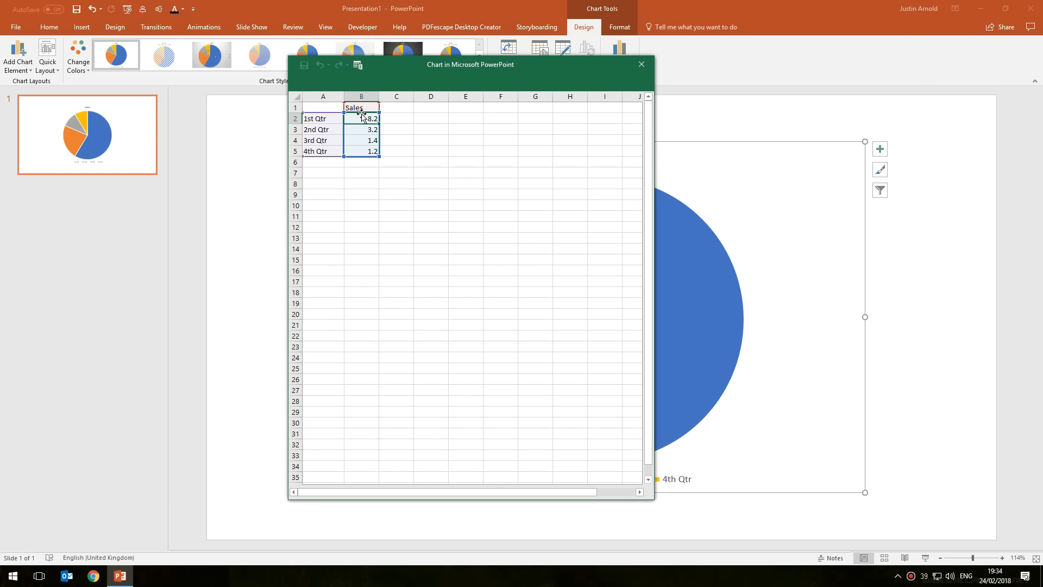
click(362, 117)
text(=)
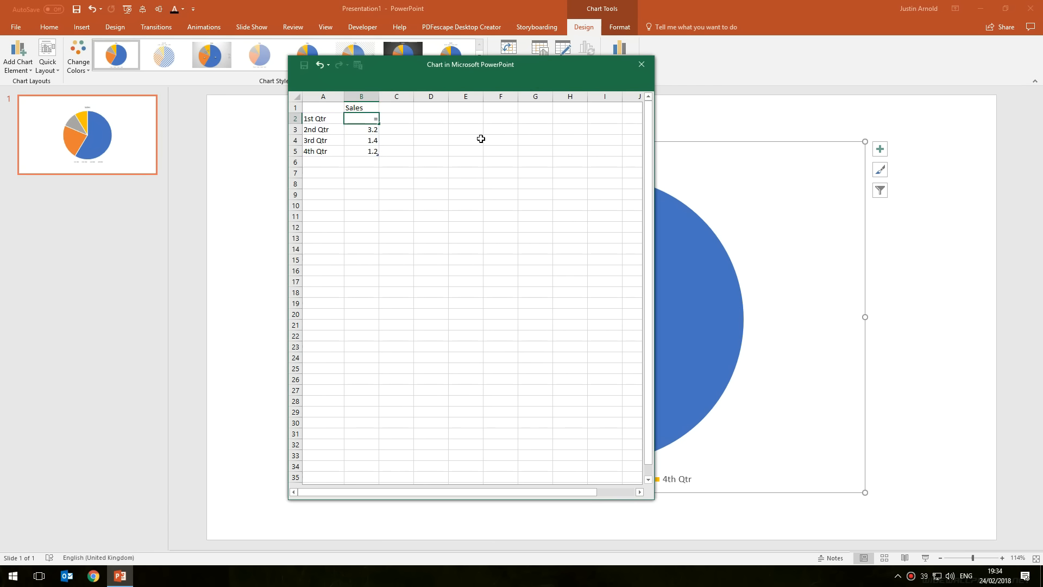
text(360/24)
key(ctrl+Return)
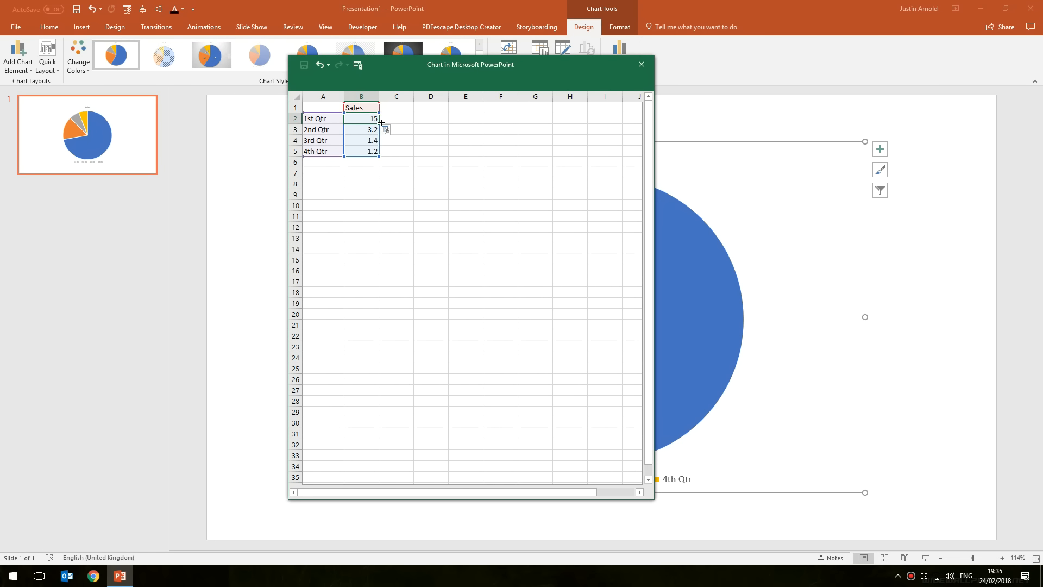
Fill the formula down through row 25 and close the chart data sheet
drag(381, 123, 372, 369)
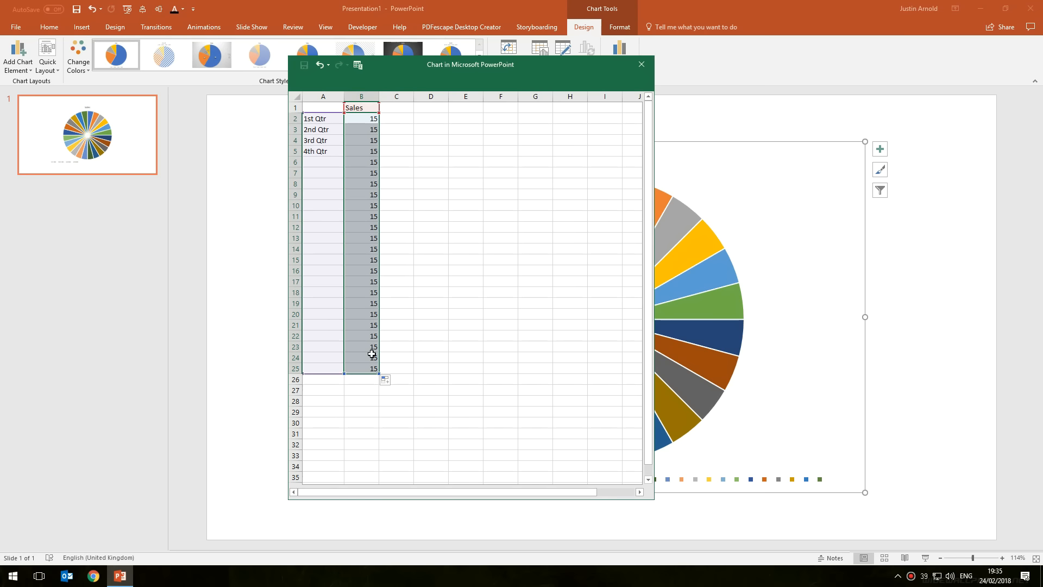
drag(626, 66, 588, 71)
click(603, 71)
Delete the chart title
click(920, 232)
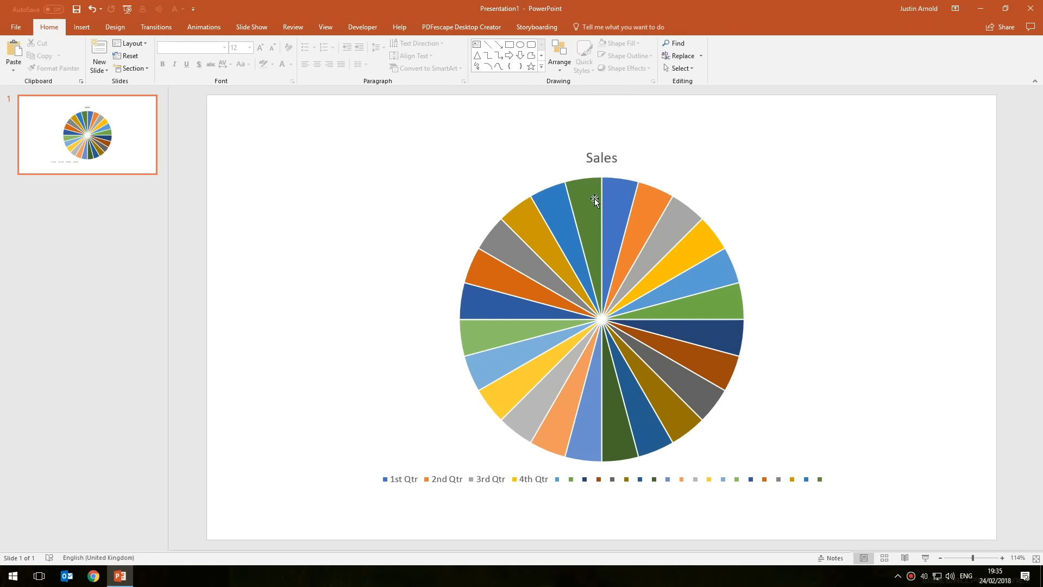
mouse_move(617, 217)
click(597, 157)
click(620, 157)
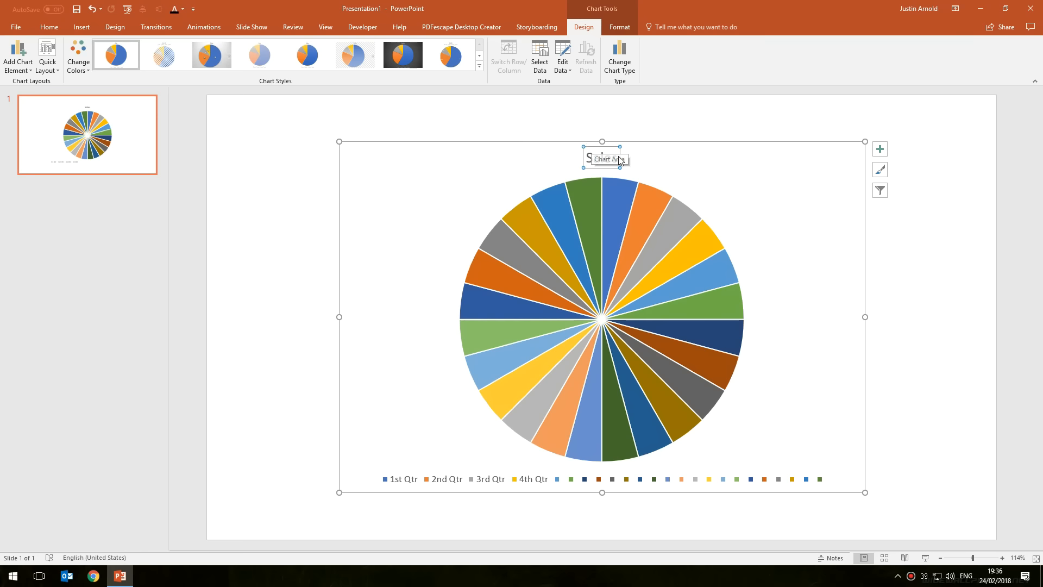
key(Delete)
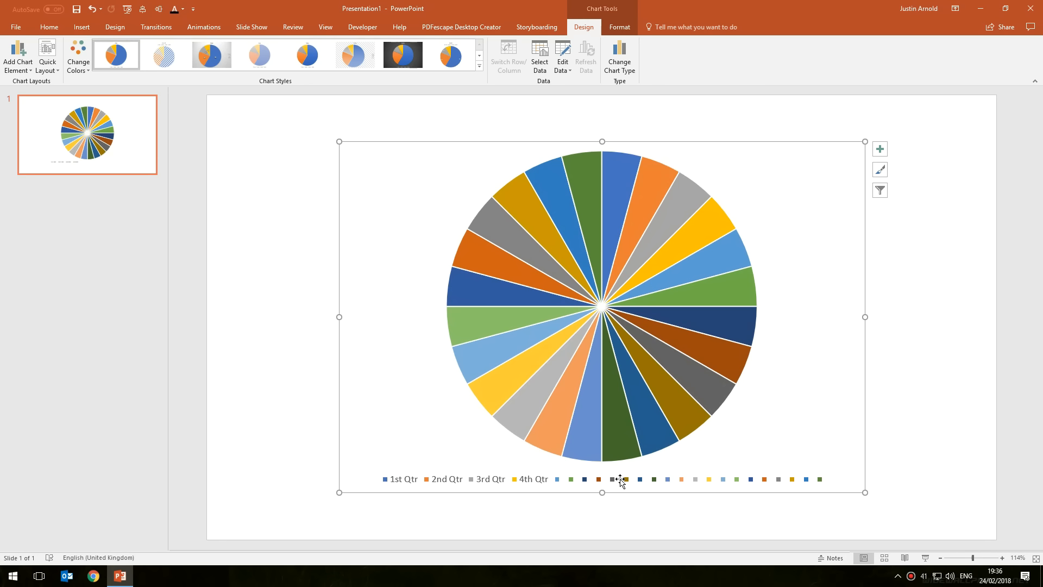
Delete the chart legend
click(712, 480)
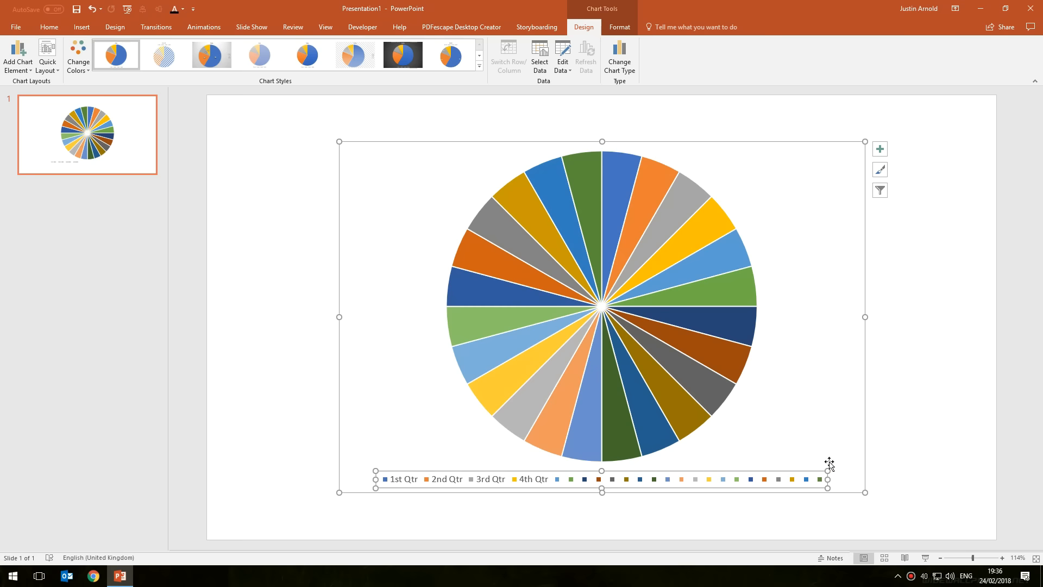
key(Delete)
click(890, 389)
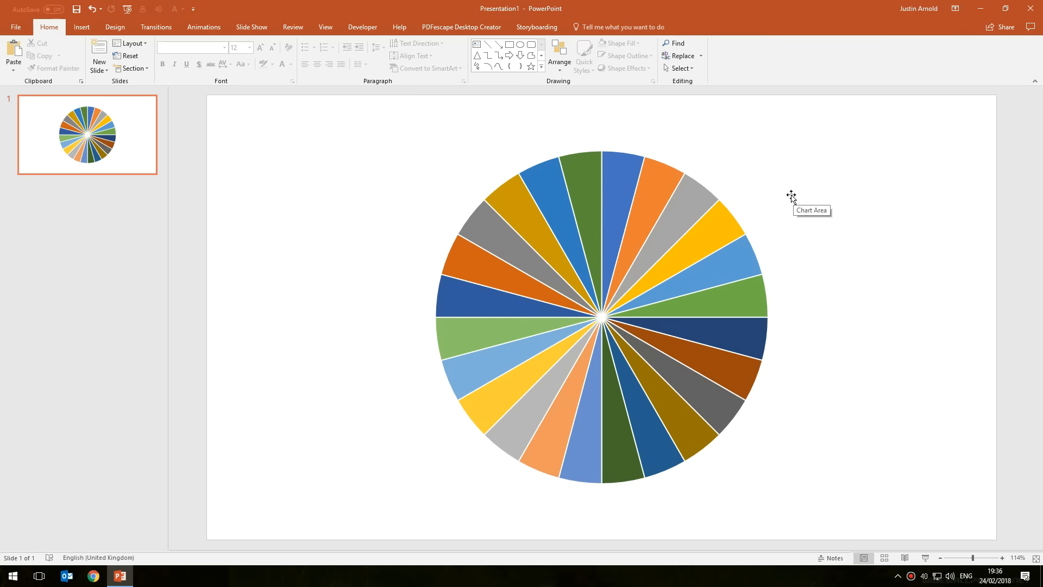
Cut the whole chart from the slide
click(770, 194)
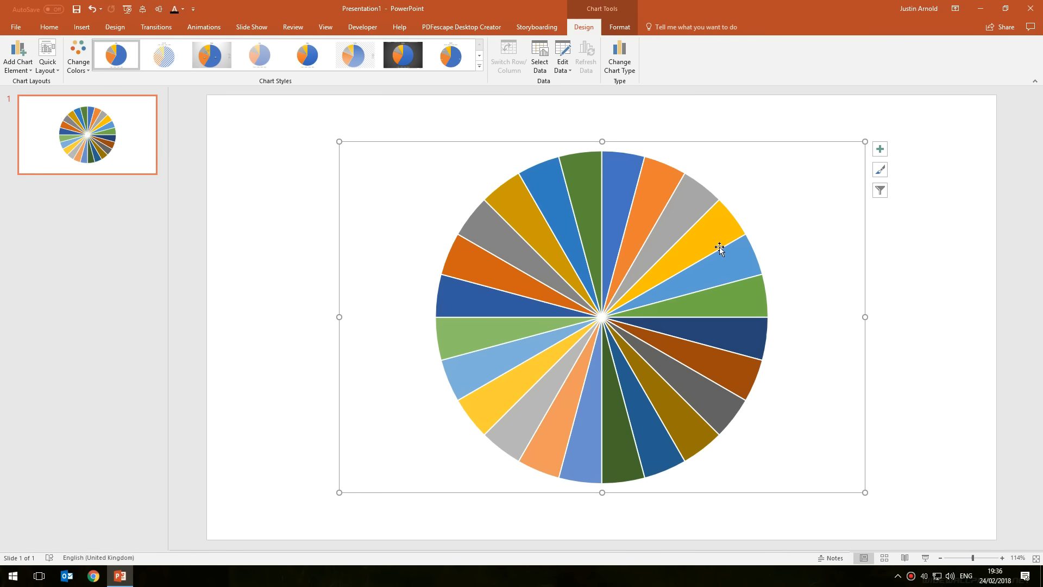
click(710, 140)
right_click(741, 141)
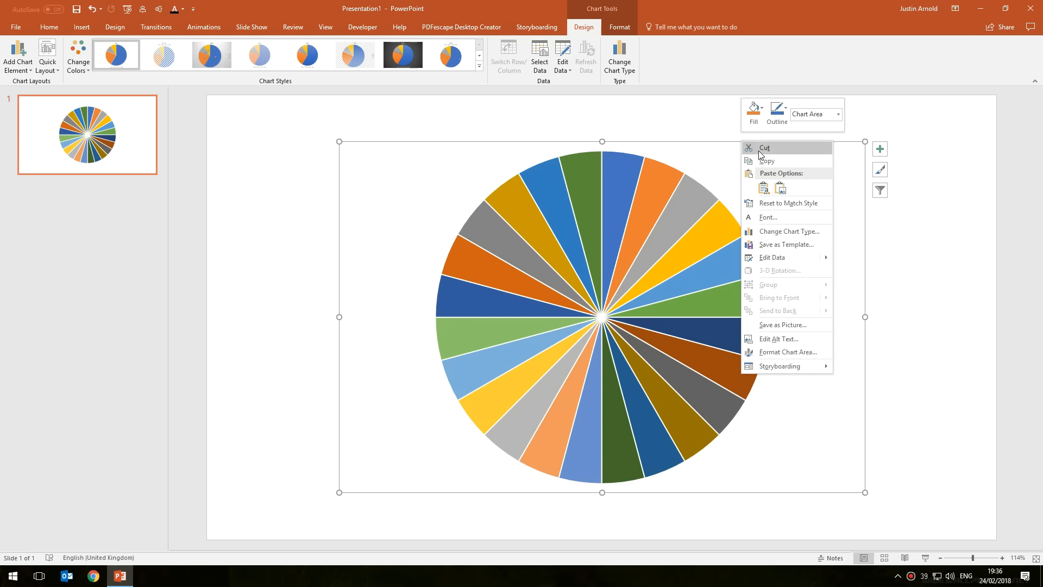
click(762, 149)
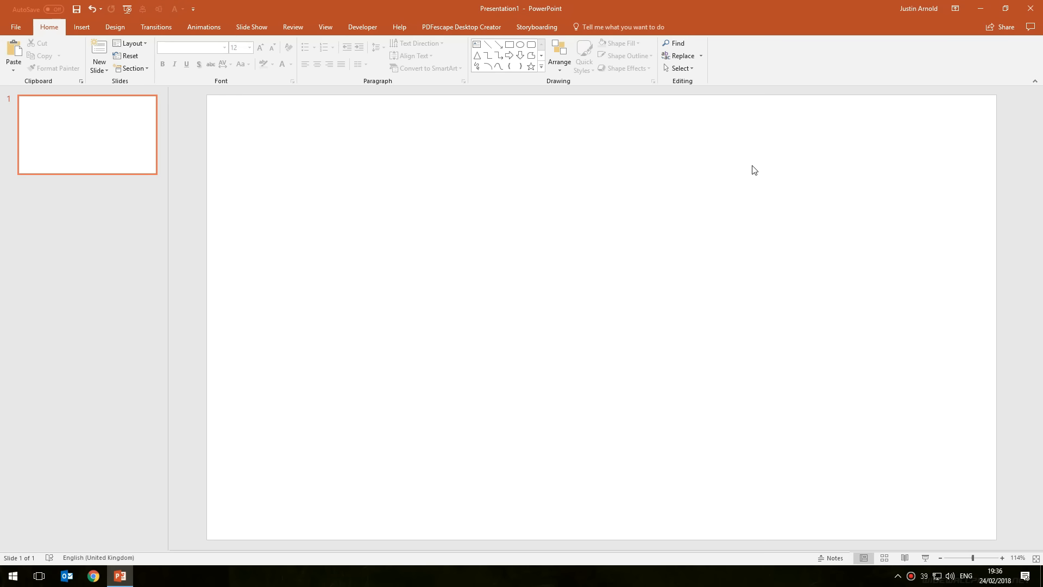
Paste the chart back with Paste Special as a Picture (Enhanced Metafile)
click(14, 68)
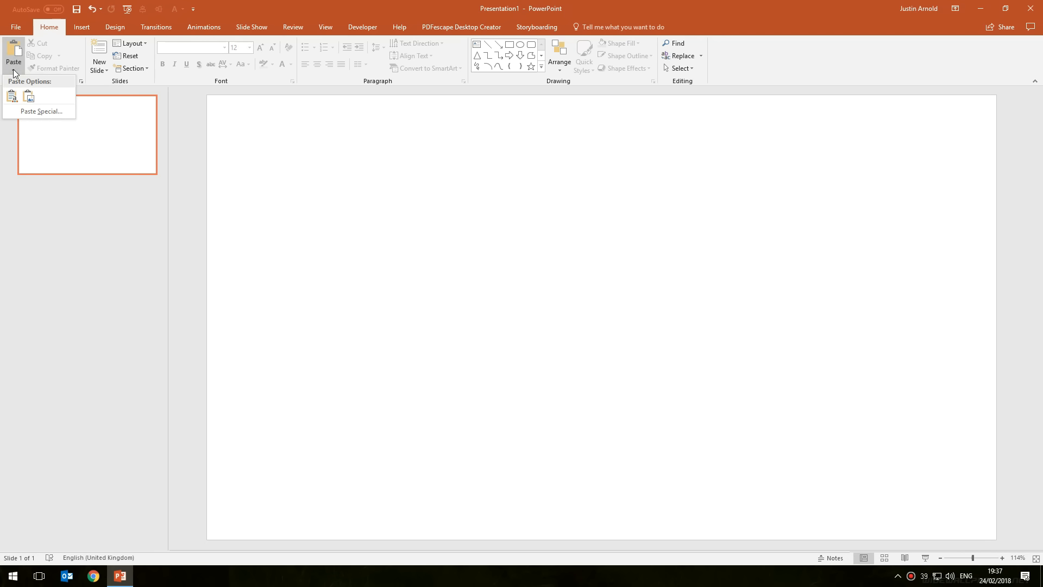
click(52, 110)
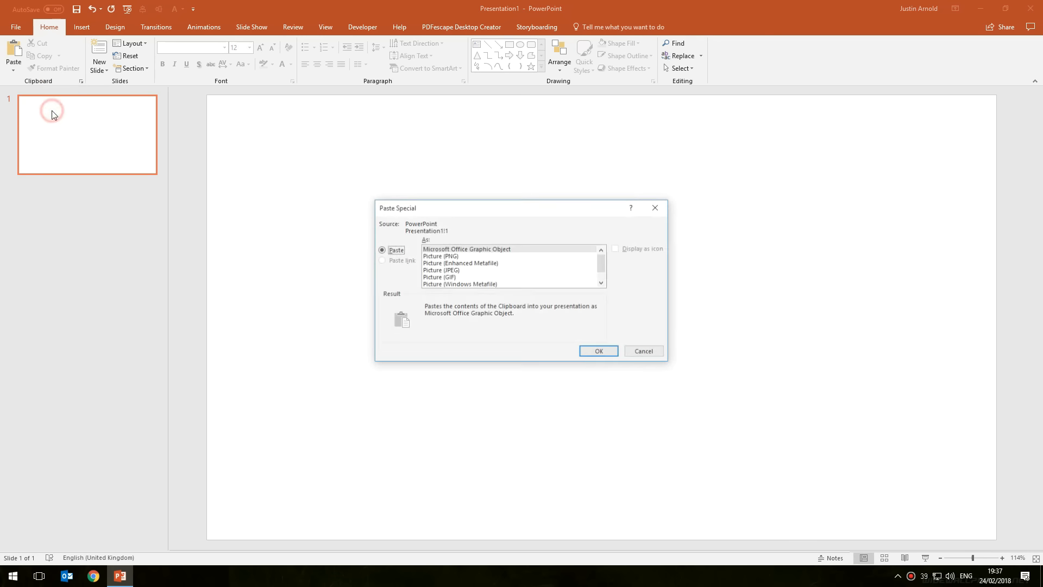
drag(553, 208, 569, 207)
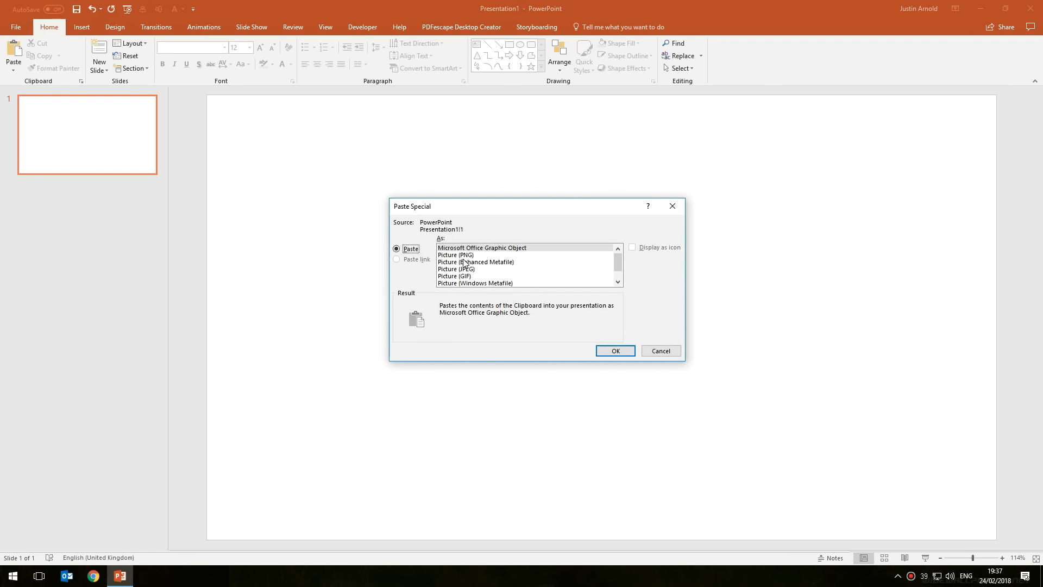
click(447, 261)
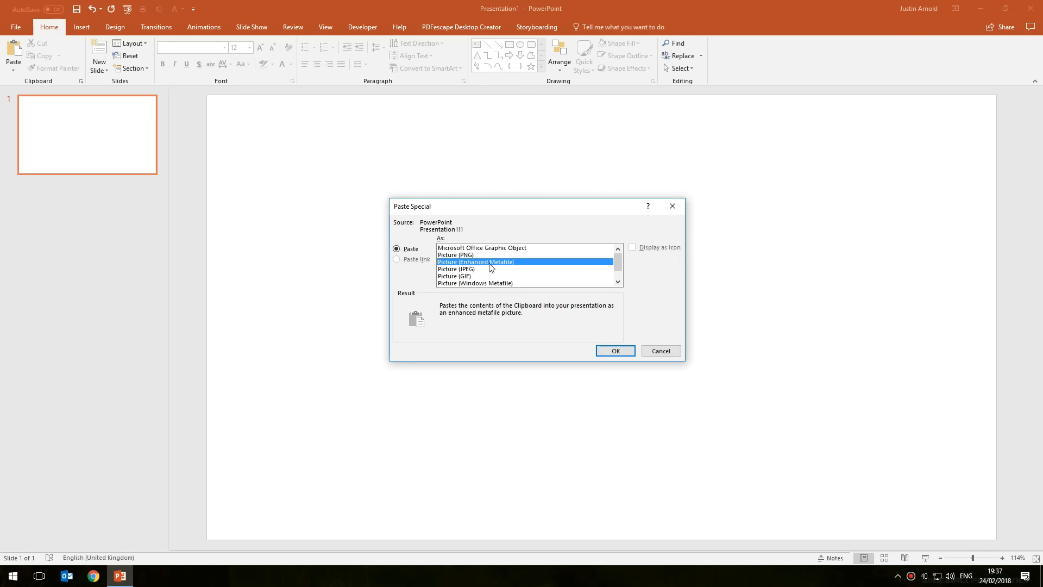
click(614, 351)
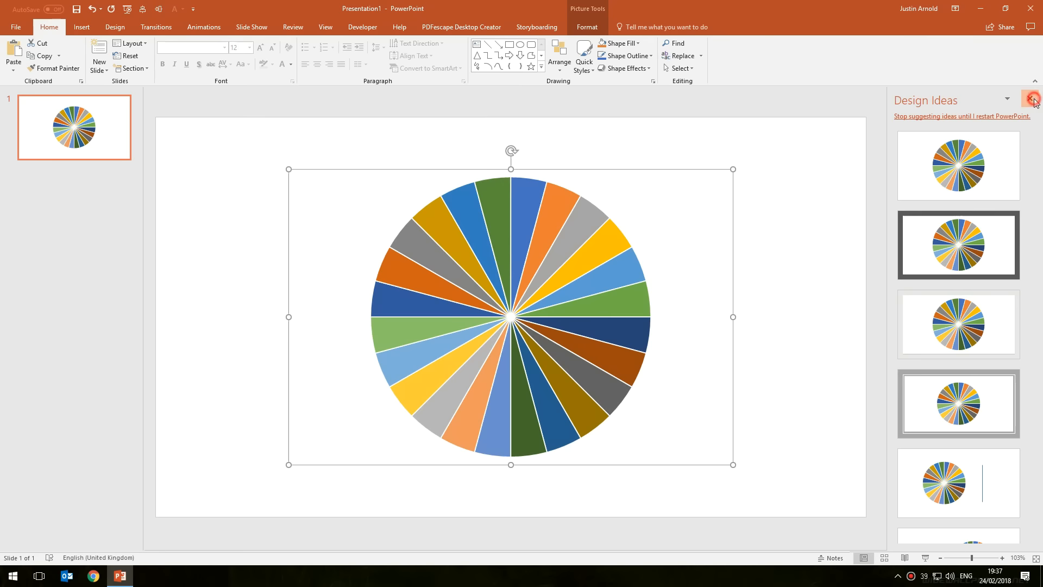
Ungroup the pasted picture twice so the wheel splits into separate slice shapes
click(1033, 99)
click(909, 192)
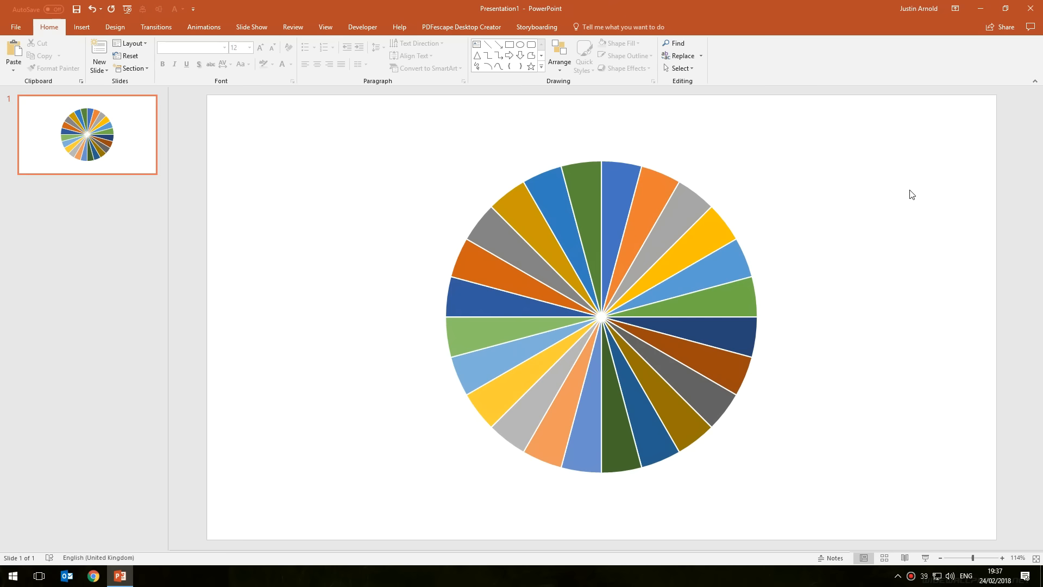
click(663, 206)
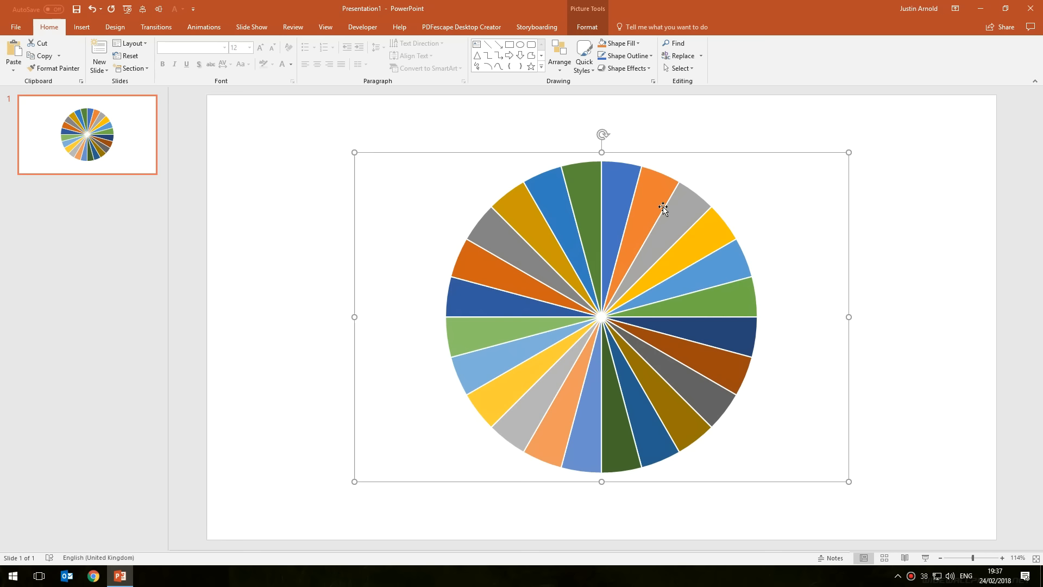
click(679, 155)
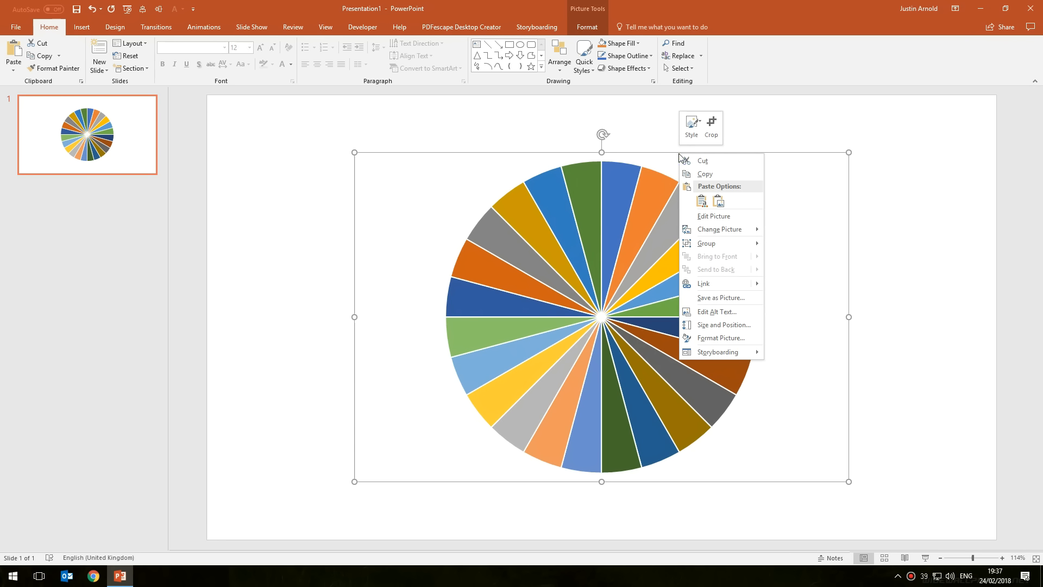
mouse_move(719, 242)
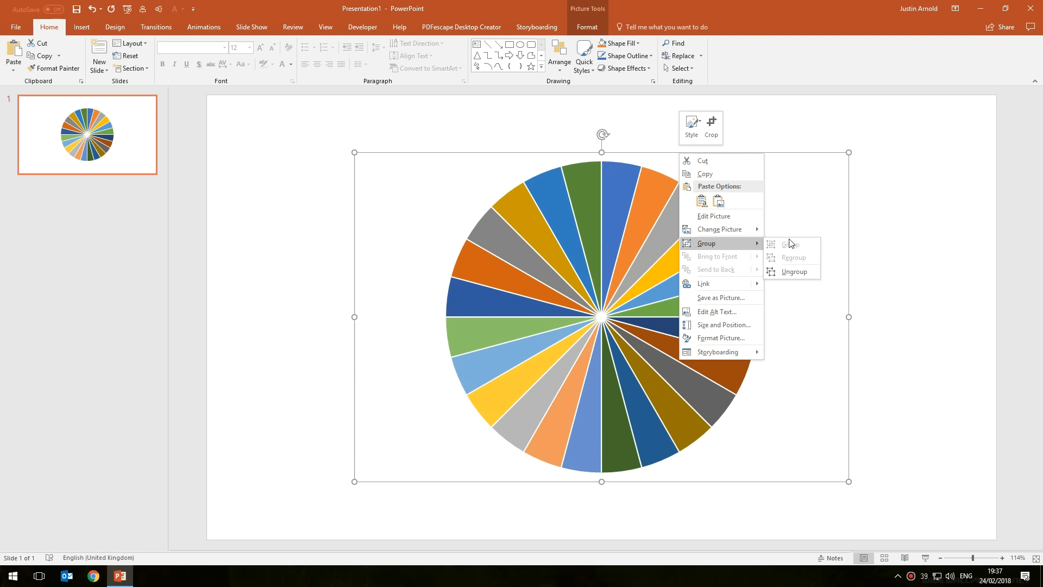
click(793, 272)
click(500, 329)
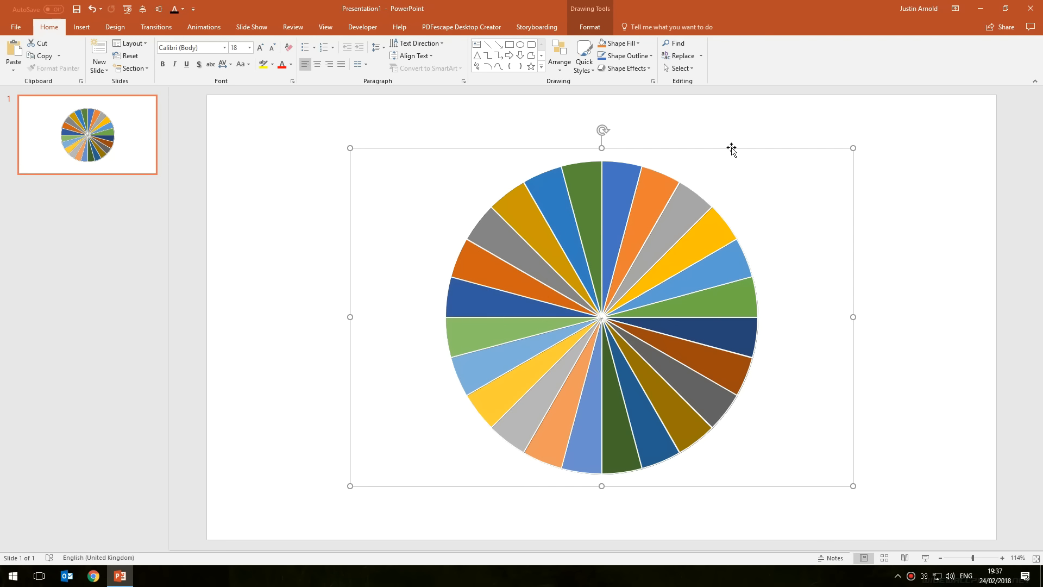
right_click(731, 148)
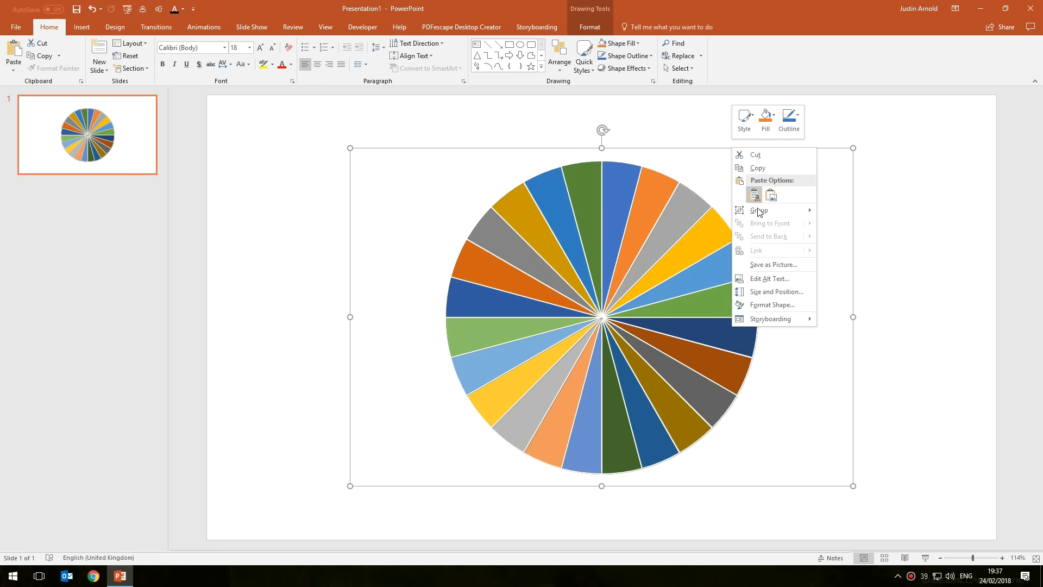
mouse_move(760, 213)
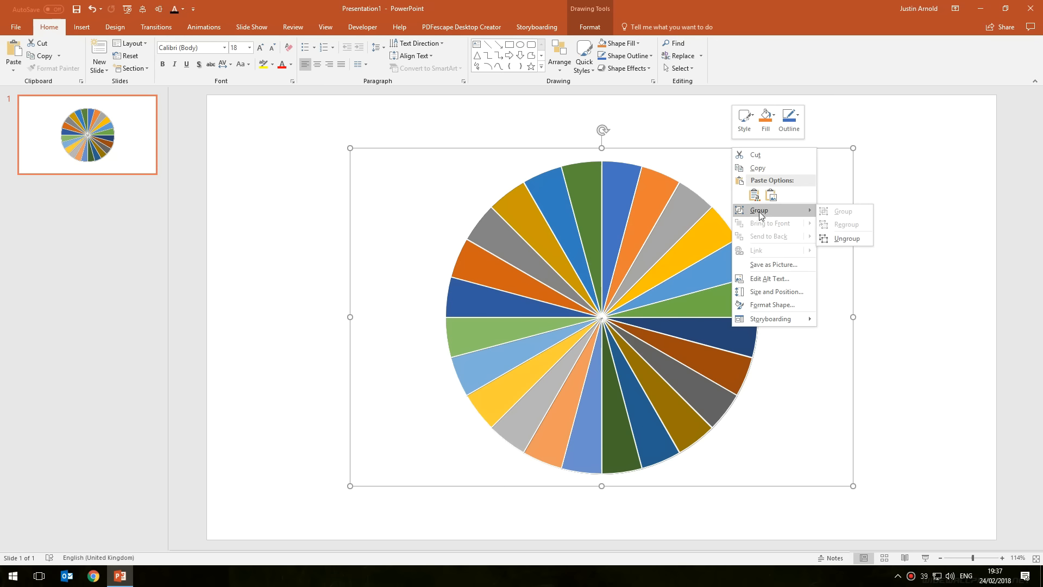
click(852, 241)
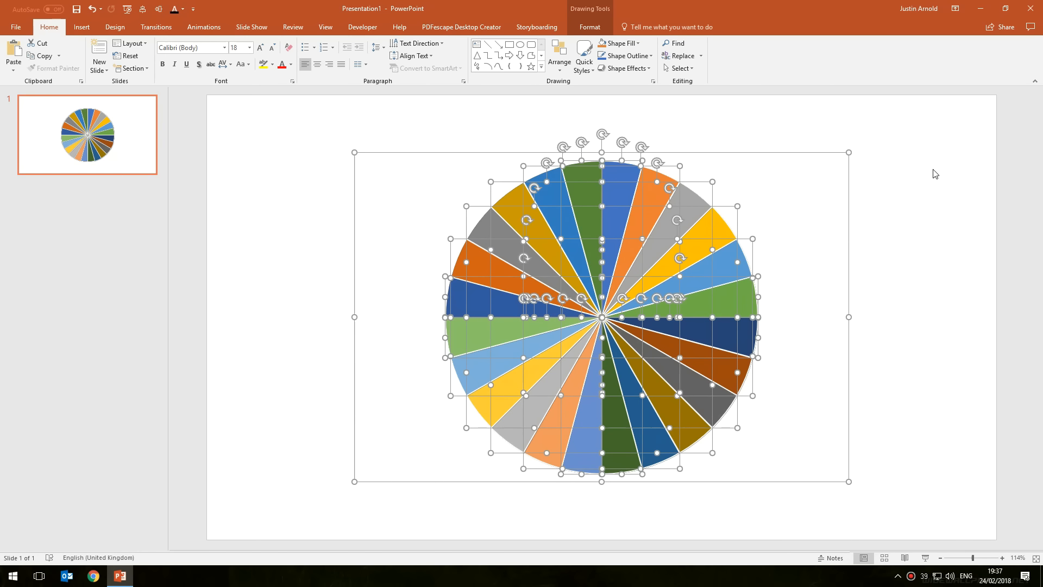
click(922, 179)
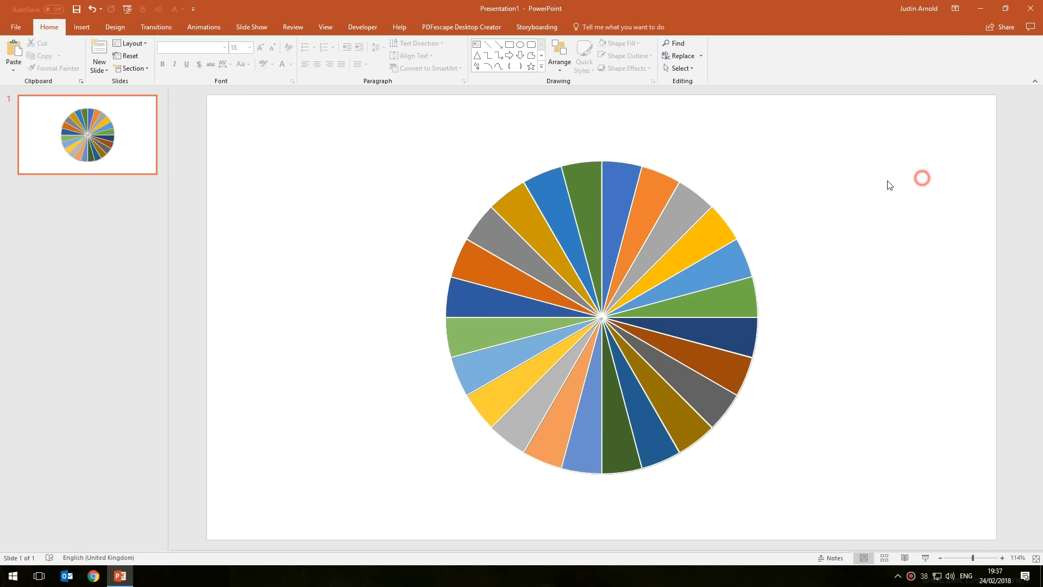
Try dragging a yellow slice out of the wheel and rotating it, then undo those moves
click(642, 213)
click(552, 190)
click(618, 172)
click(692, 220)
click(716, 230)
drag(717, 230, 855, 333)
drag(844, 267, 902, 310)
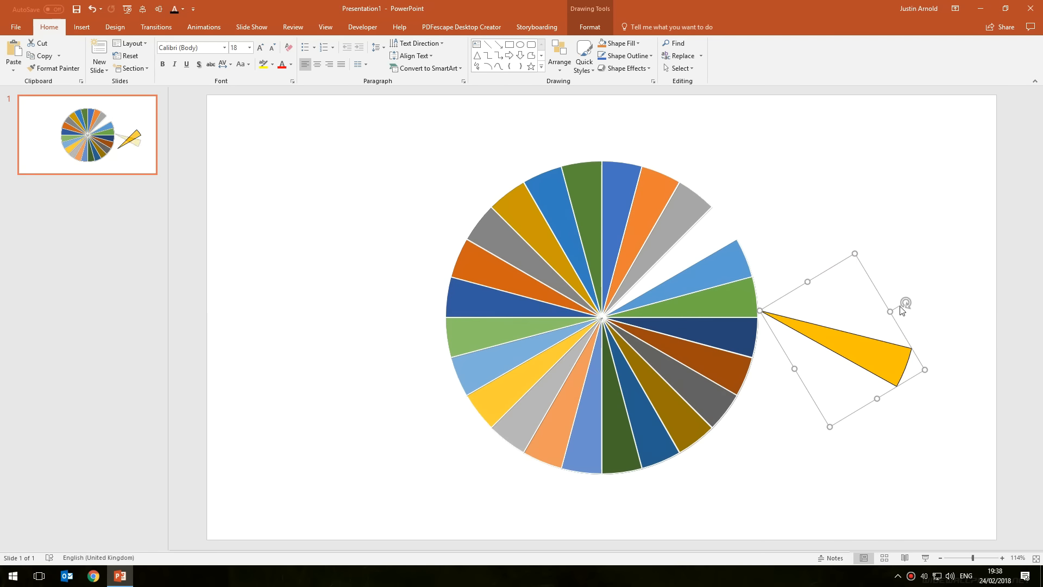
key(ctrl+z)
key(ctrl+z)
key(ctrl+z)
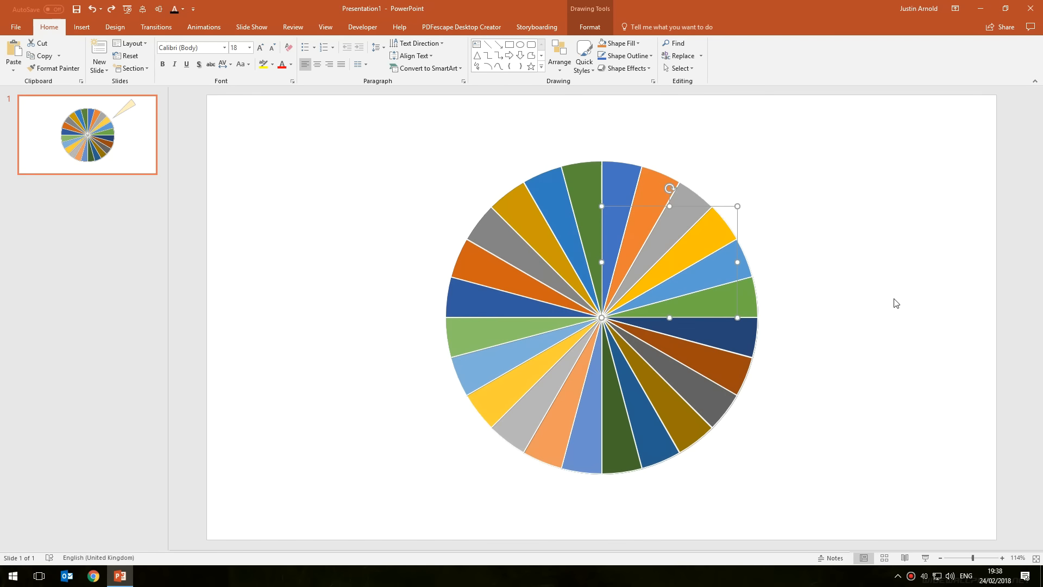
Deselect the wheel and open the Selection Pane
click(828, 247)
click(895, 230)
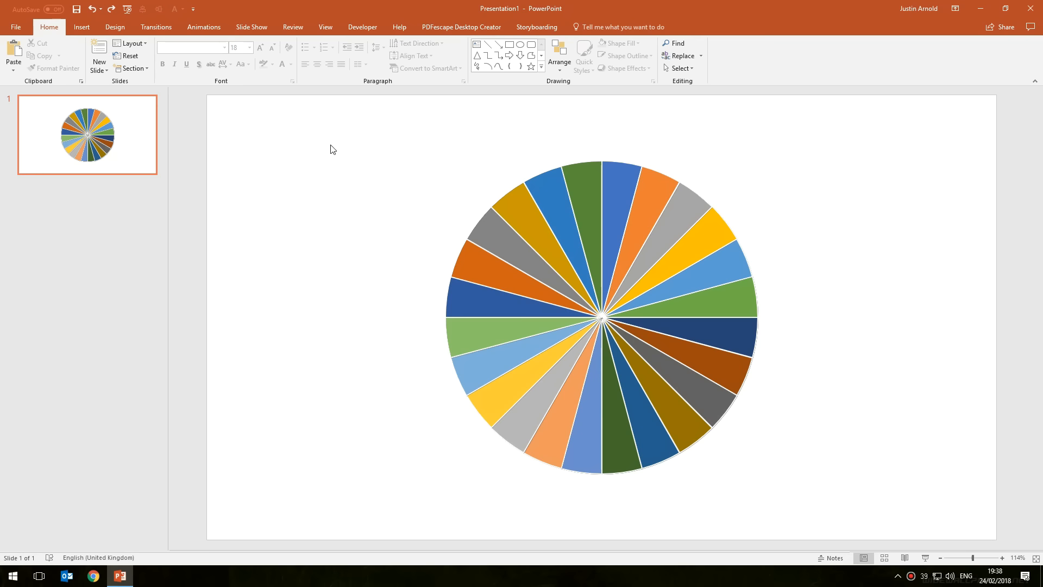
click(50, 33)
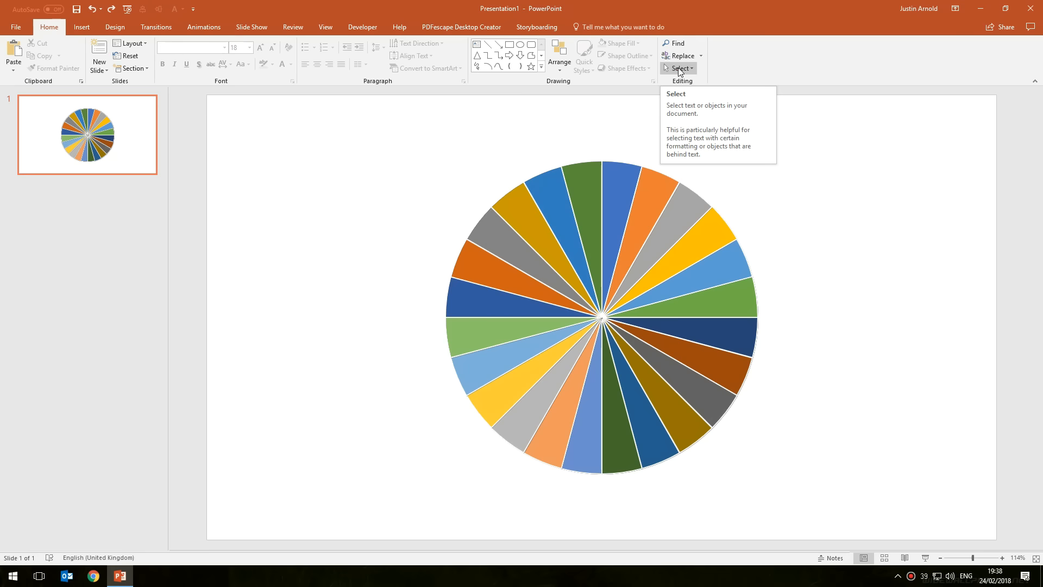
click(680, 69)
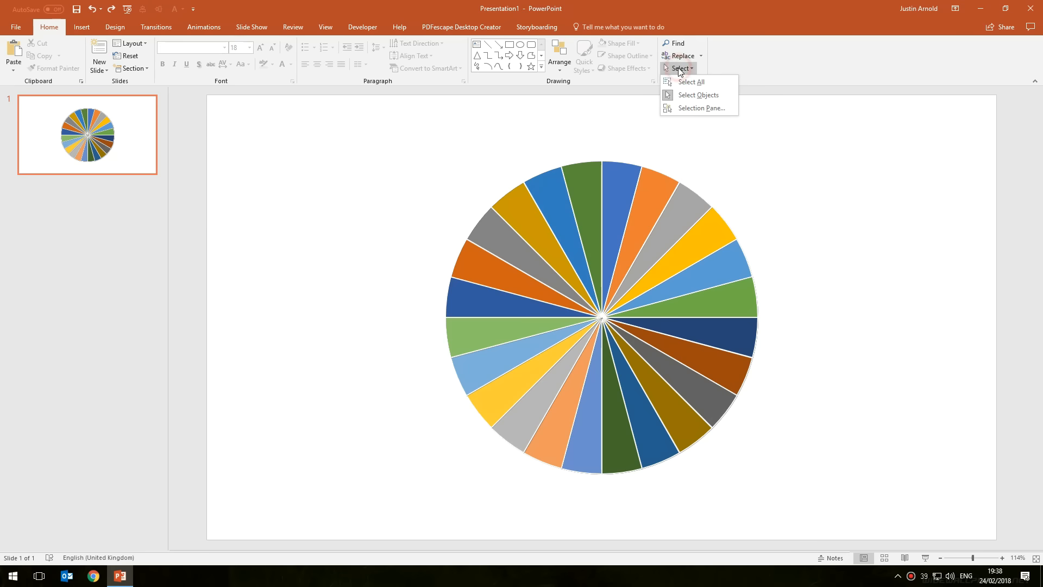
click(703, 109)
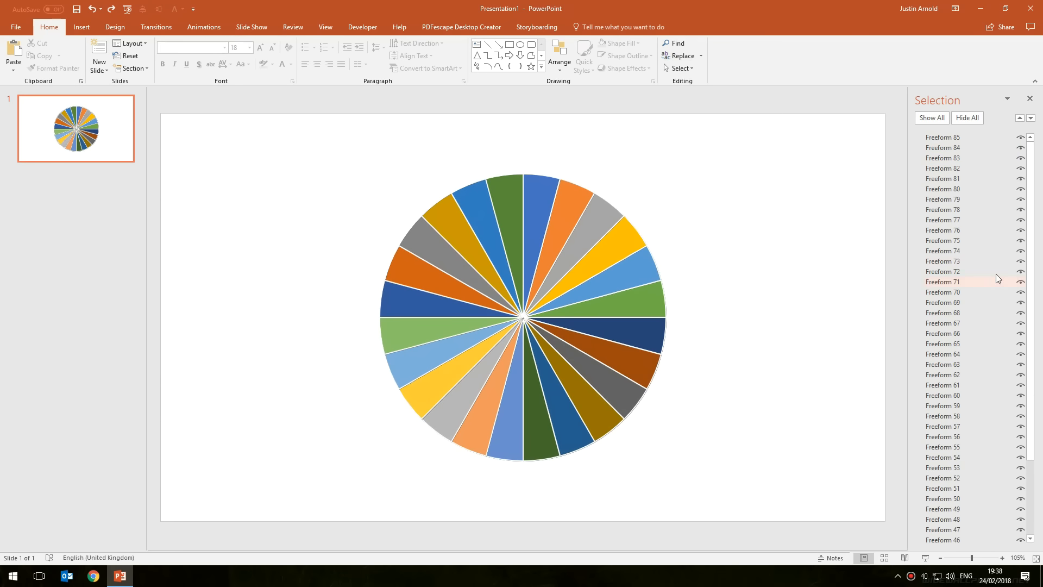
Toggle the visibility of slice entries in the Selection Pane to identify which entries match which slices
scroll(1031, 233, down, 3)
drag(1030, 283, 1031, 171)
drag(1031, 170, 1039, 292)
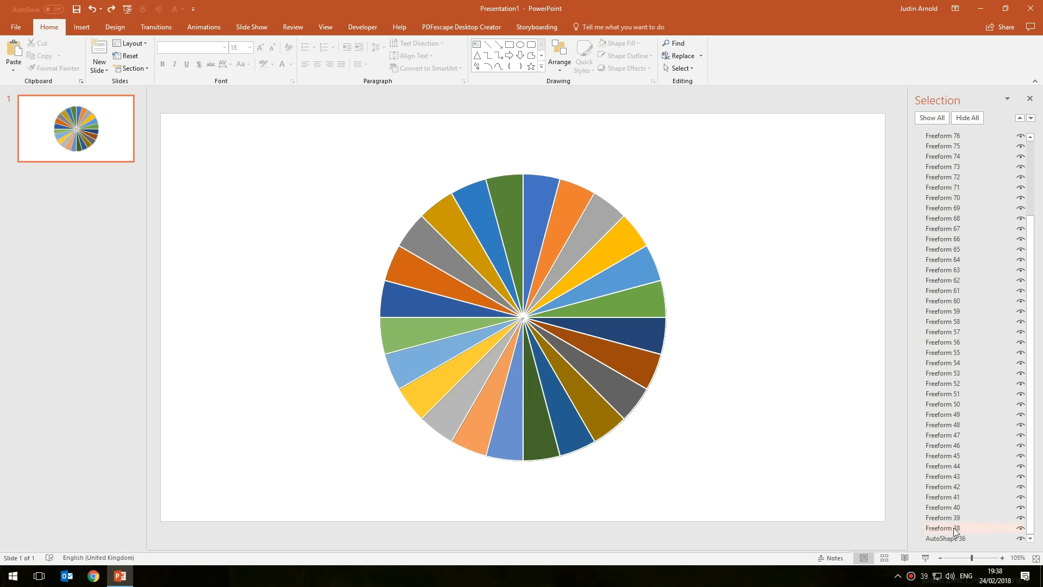
click(1021, 531)
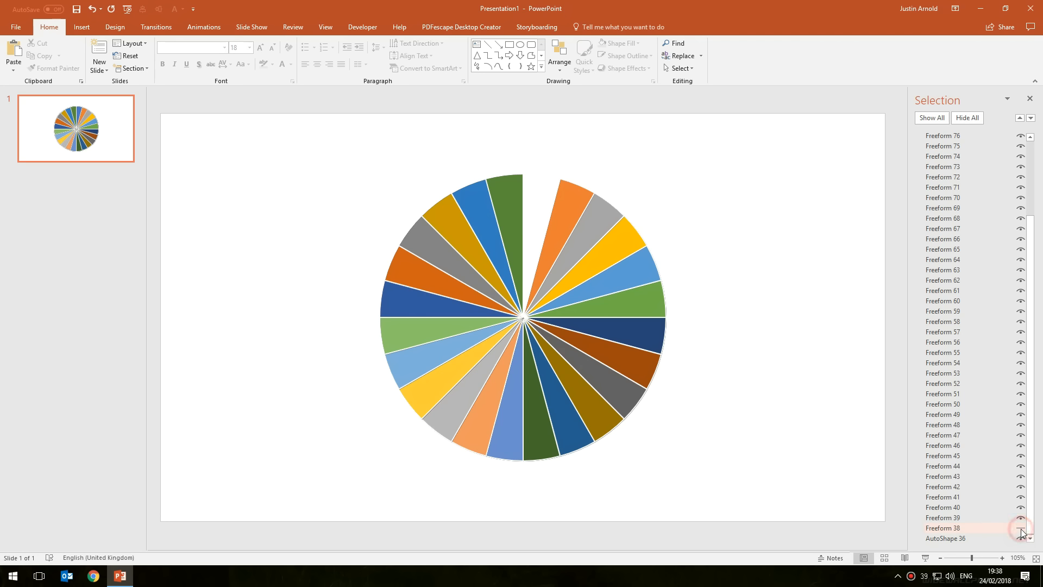
click(1022, 530)
click(1022, 531)
click(1022, 530)
click(1022, 530)
click(1022, 530)
click(1021, 530)
click(1021, 530)
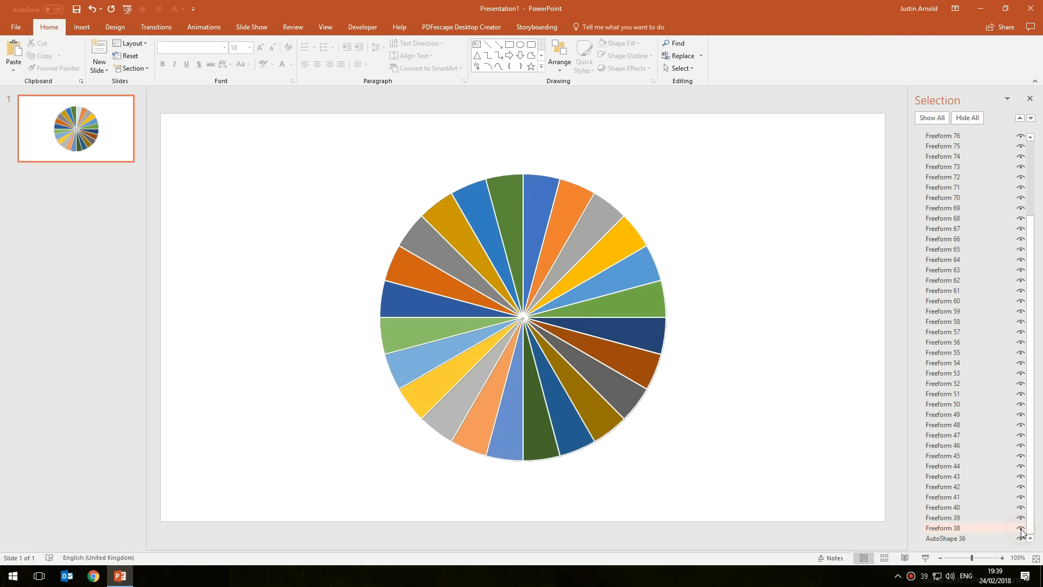
click(1021, 520)
click(1021, 521)
click(1021, 521)
click(1021, 520)
click(1021, 520)
click(1021, 521)
click(1021, 520)
click(1021, 519)
click(1021, 519)
click(1021, 521)
click(1021, 521)
click(1021, 520)
click(1022, 521)
click(1021, 521)
click(1021, 517)
click(1022, 518)
click(1021, 519)
click(1022, 518)
click(1022, 518)
click(1022, 529)
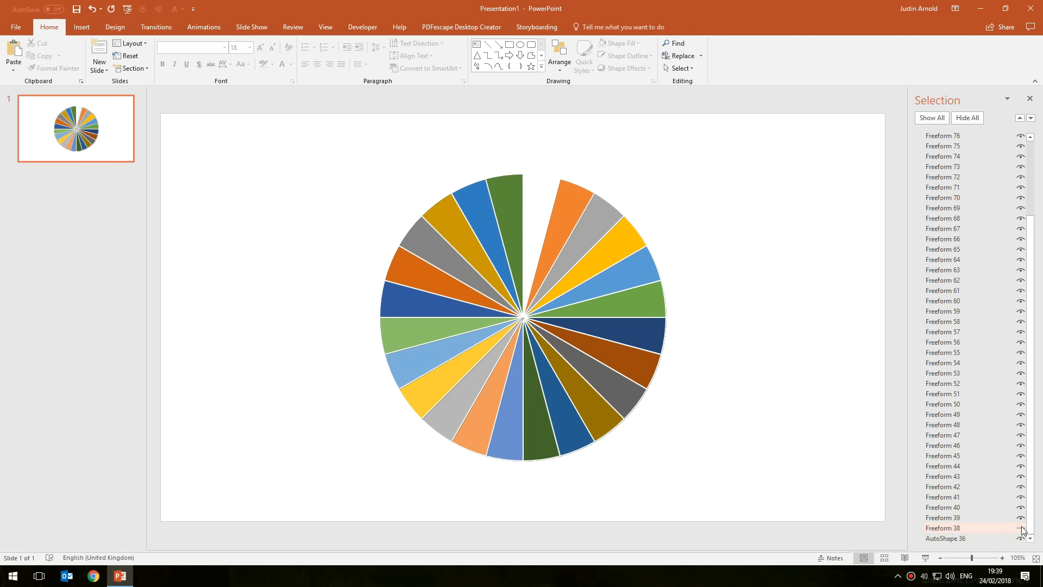
click(1021, 529)
click(1022, 518)
click(1020, 516)
click(1020, 516)
click(1021, 518)
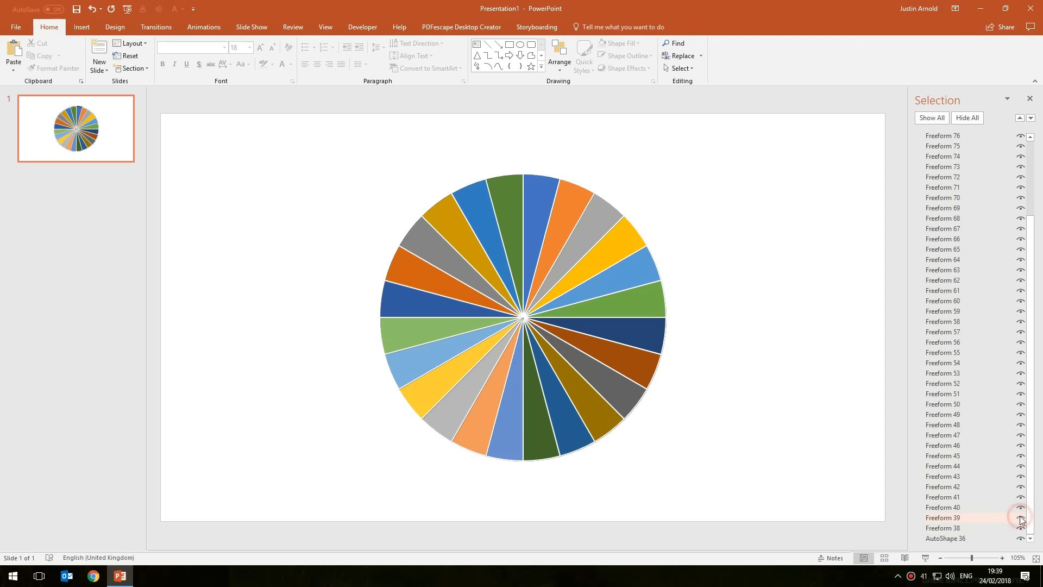
Select the odd-numbered Freeform entries 39 through 85 in the Selection Pane and delete them
click(954, 519)
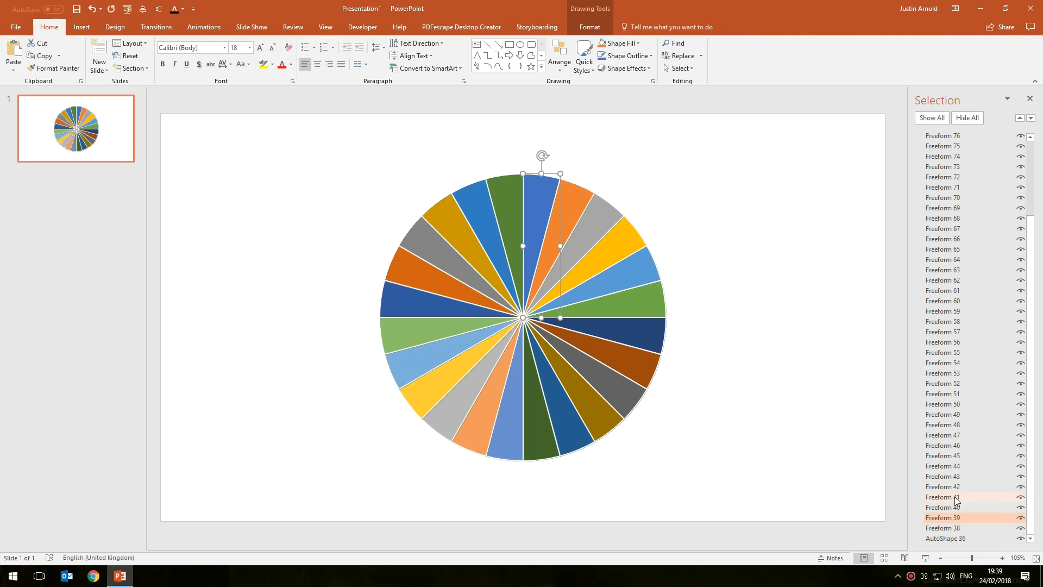
ctrl+click(953, 496)
ctrl+click(948, 476)
ctrl+click(945, 456)
ctrl+click(946, 436)
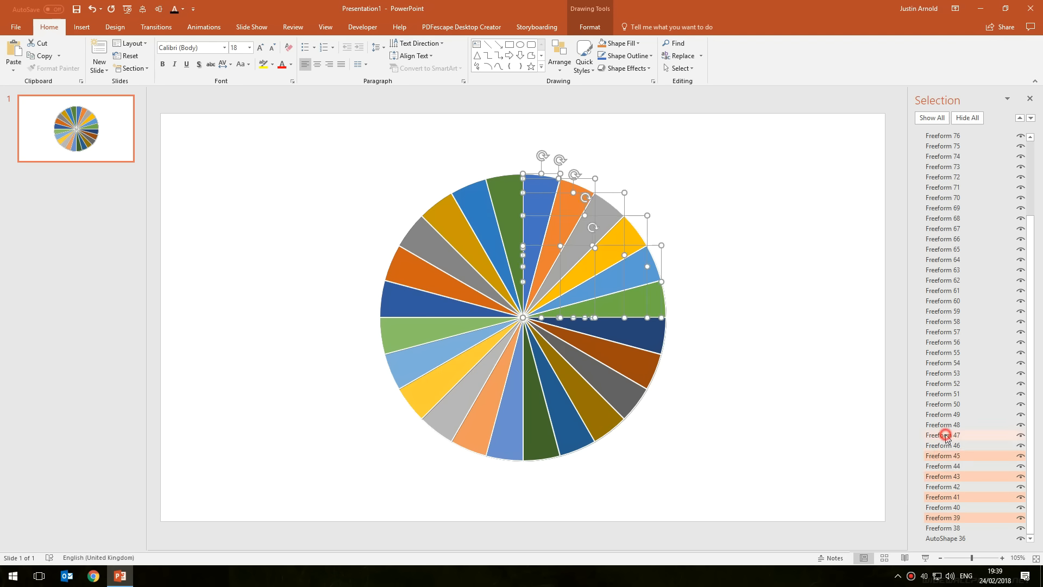
ctrl+click(948, 414)
ctrl+click(949, 393)
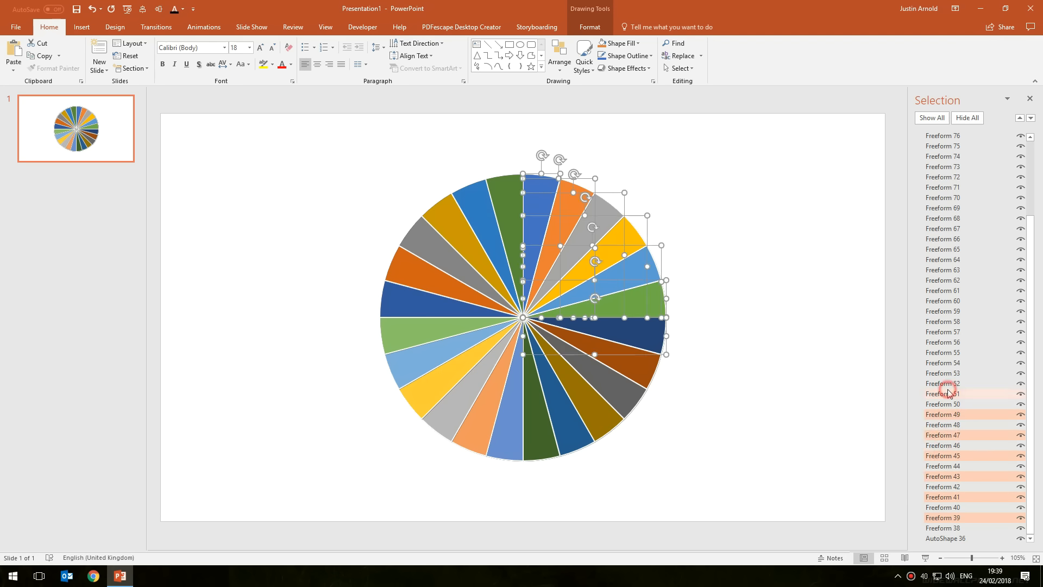
ctrl+click(949, 373)
ctrl+click(948, 352)
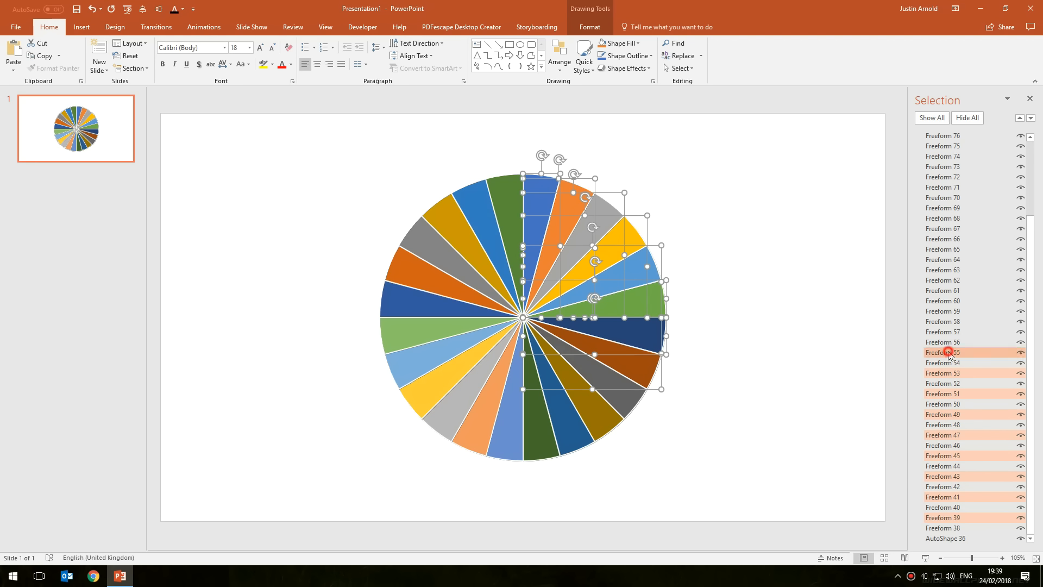
ctrl+click(948, 332)
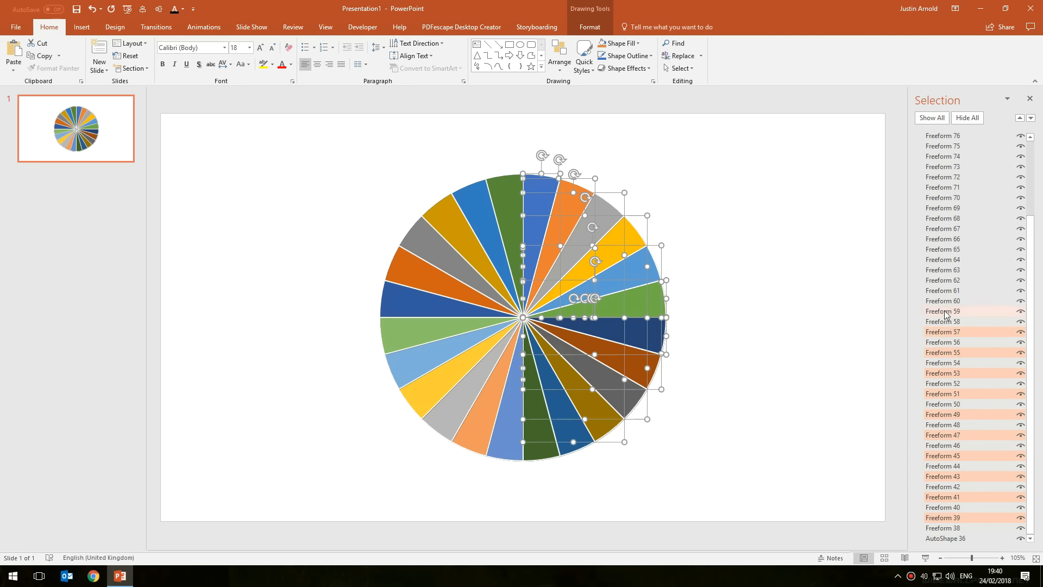
ctrl+click(948, 312)
ctrl+click(946, 291)
ctrl+click(948, 270)
ctrl+click(948, 249)
ctrl+click(946, 229)
ctrl+click(948, 208)
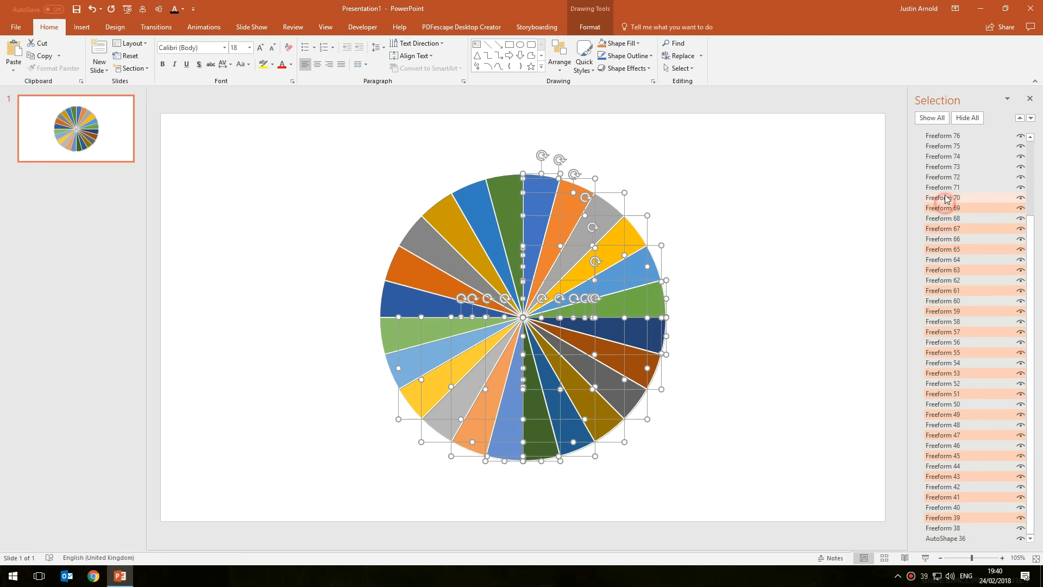
ctrl+click(948, 188)
ctrl+click(948, 167)
ctrl+click(948, 147)
scroll(976, 296, up, 2)
scroll(979, 294, up, 1)
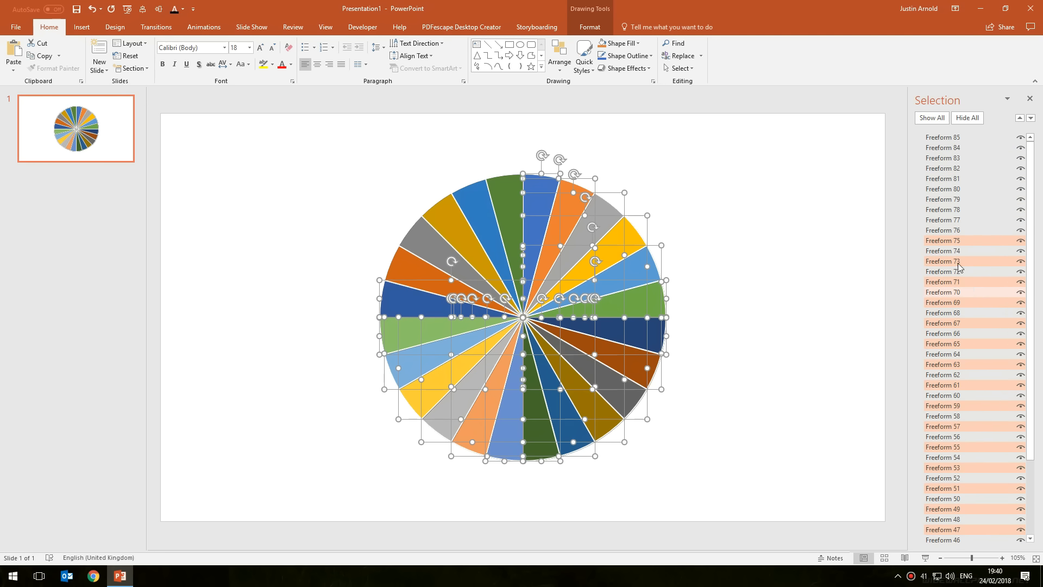
ctrl+click(948, 220)
ctrl+click(948, 199)
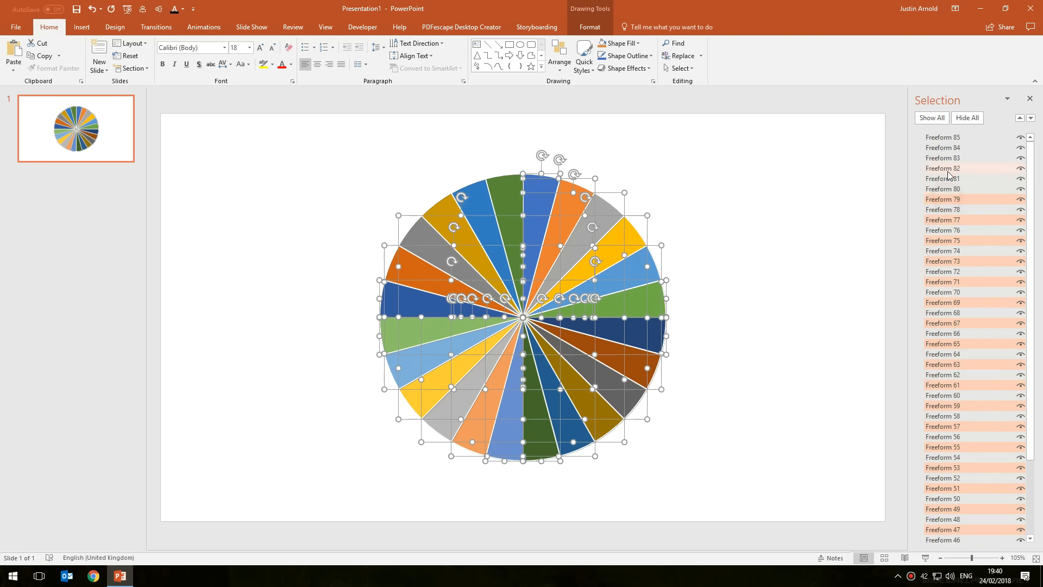
ctrl+click(946, 179)
ctrl+click(946, 158)
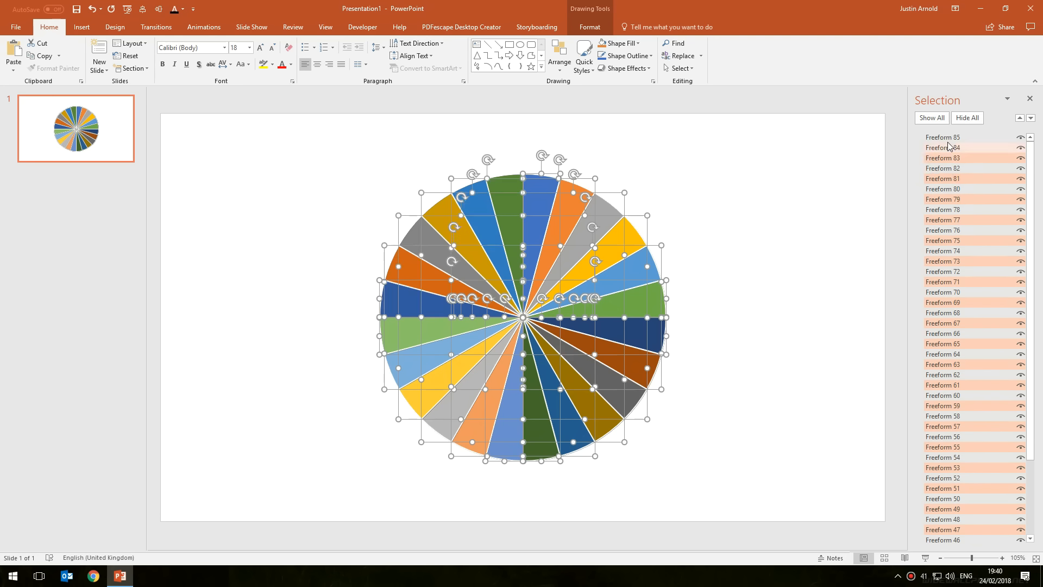
ctrl+click(948, 138)
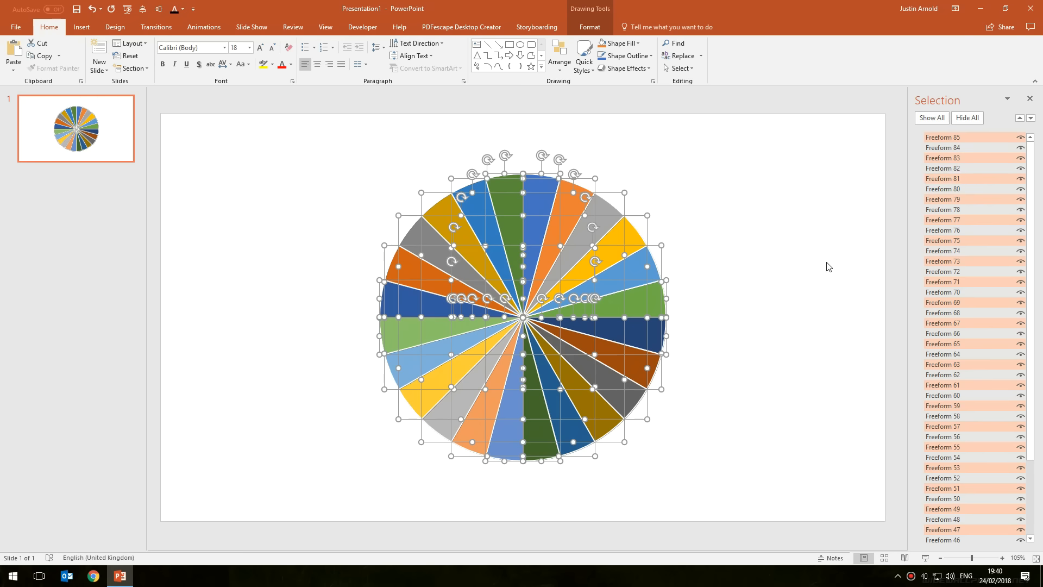
key(Delete)
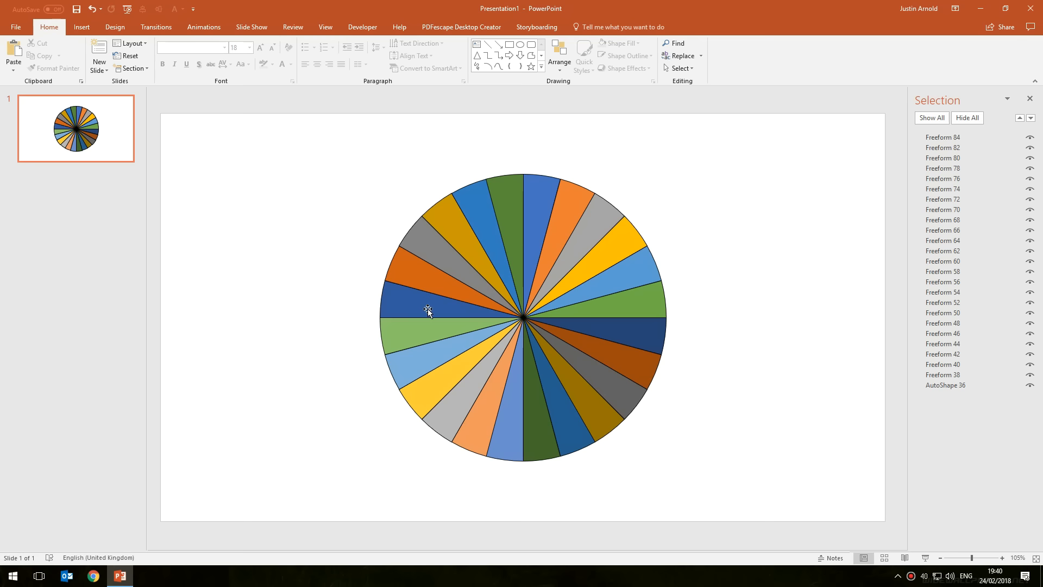
Try dragging a slice out of the wheel, then undo the move
click(614, 248)
drag(648, 232, 768, 168)
key(ctrl+z)
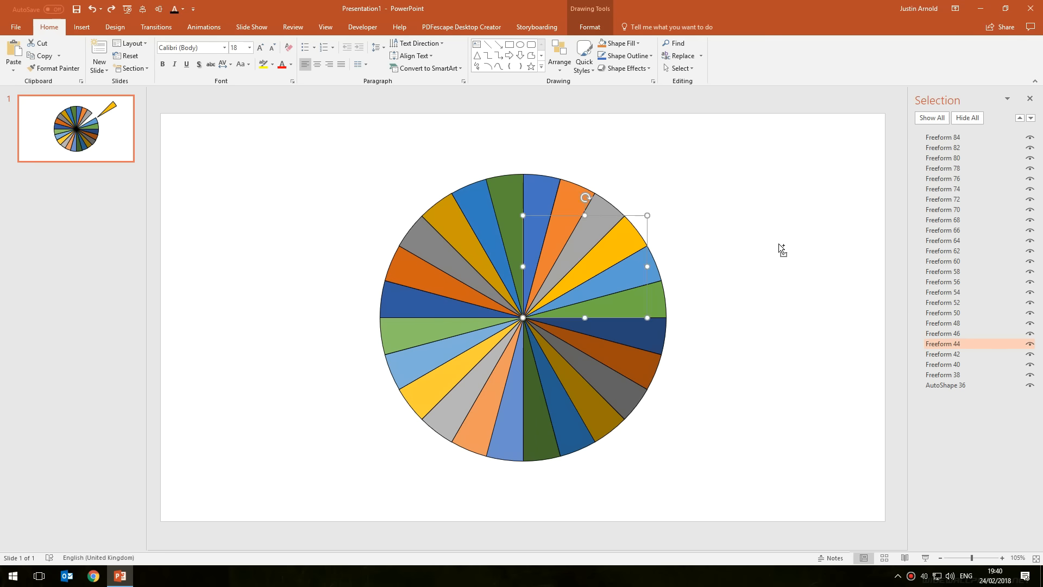
Select the background AutoShape 36 behind the wheel and delete it
click(750, 249)
click(841, 224)
click(729, 239)
click(809, 224)
click(675, 236)
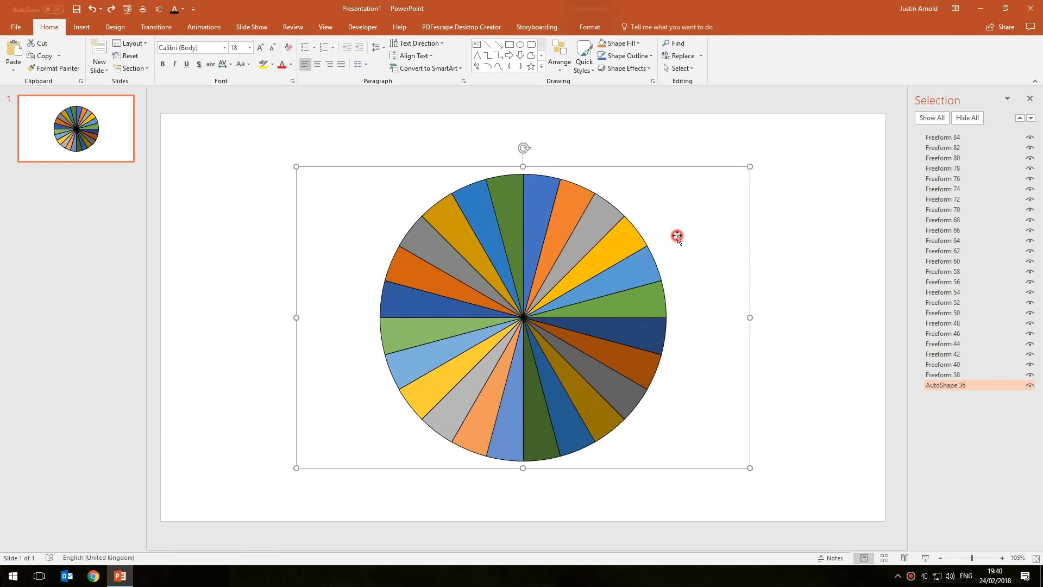
click(1030, 387)
click(683, 224)
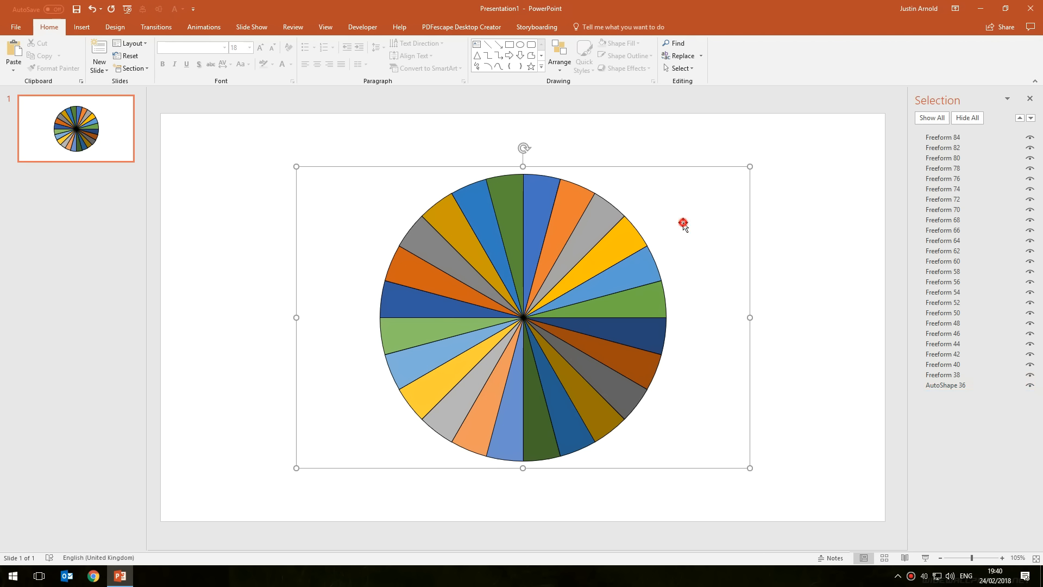
key(Delete)
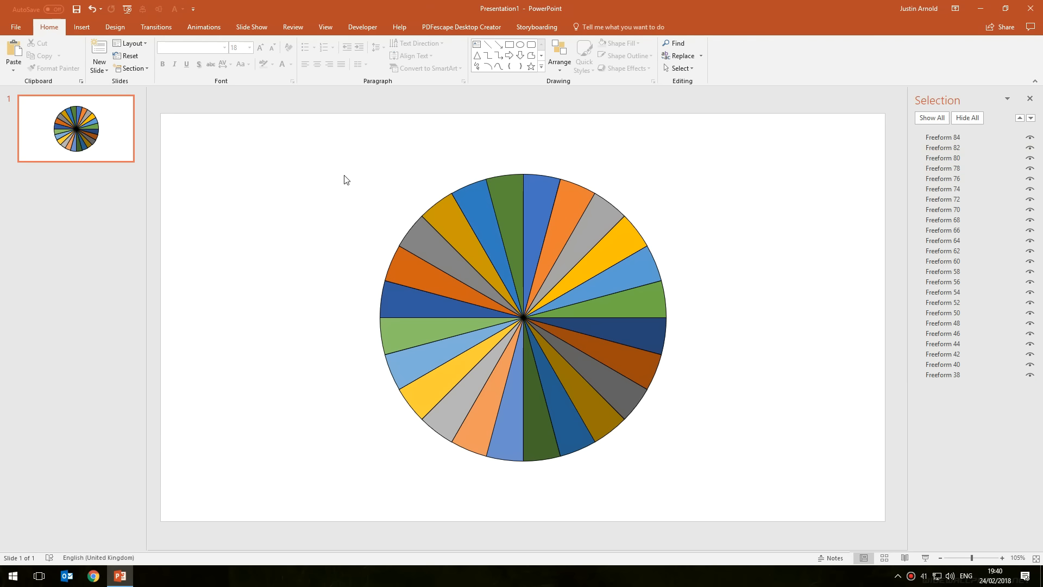
Close the Selection Pane and fill the green slice just left of the top centre with red
click(1030, 98)
click(281, 148)
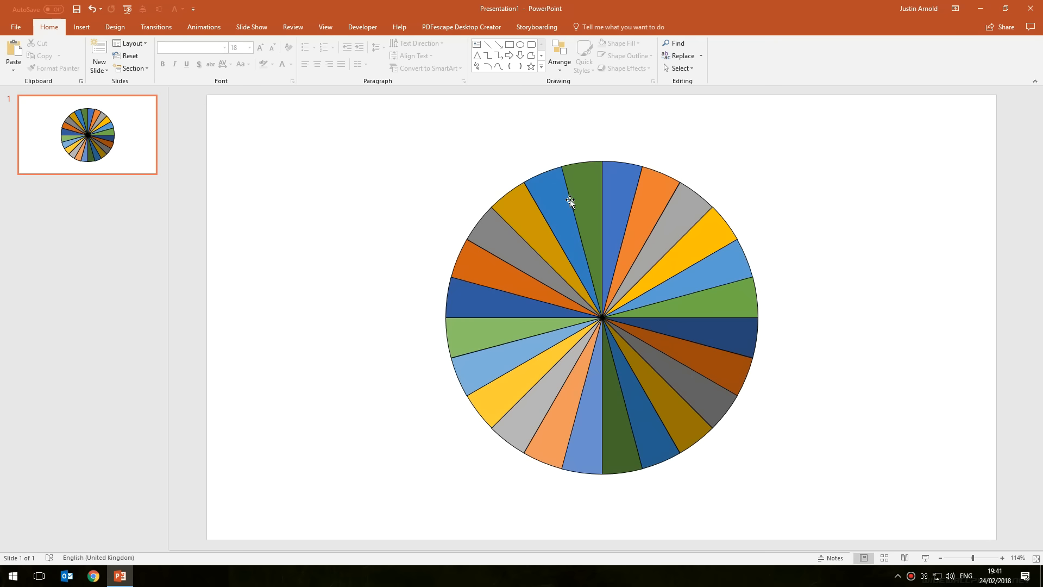
click(598, 194)
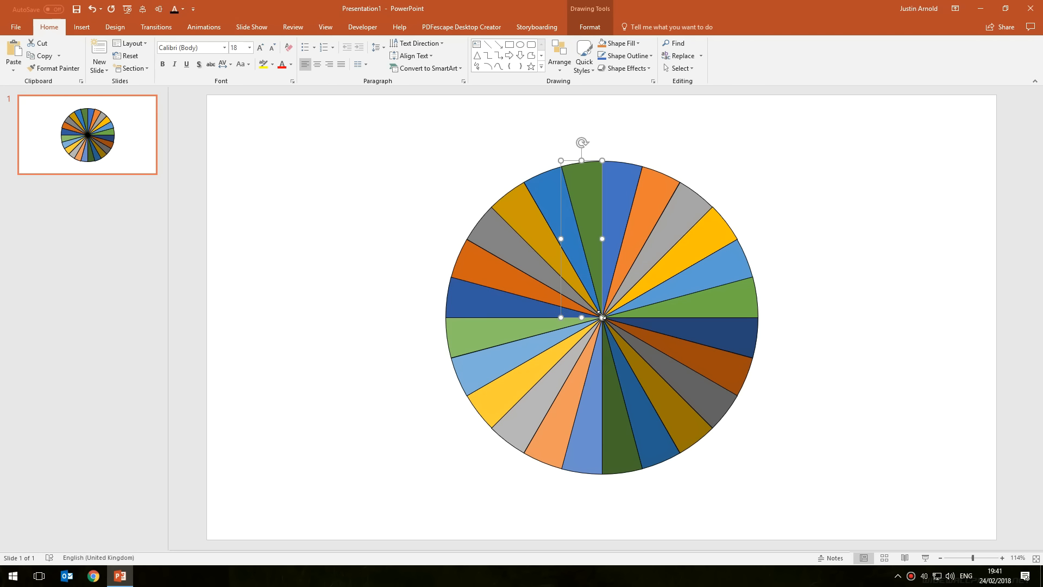
click(728, 340)
click(712, 399)
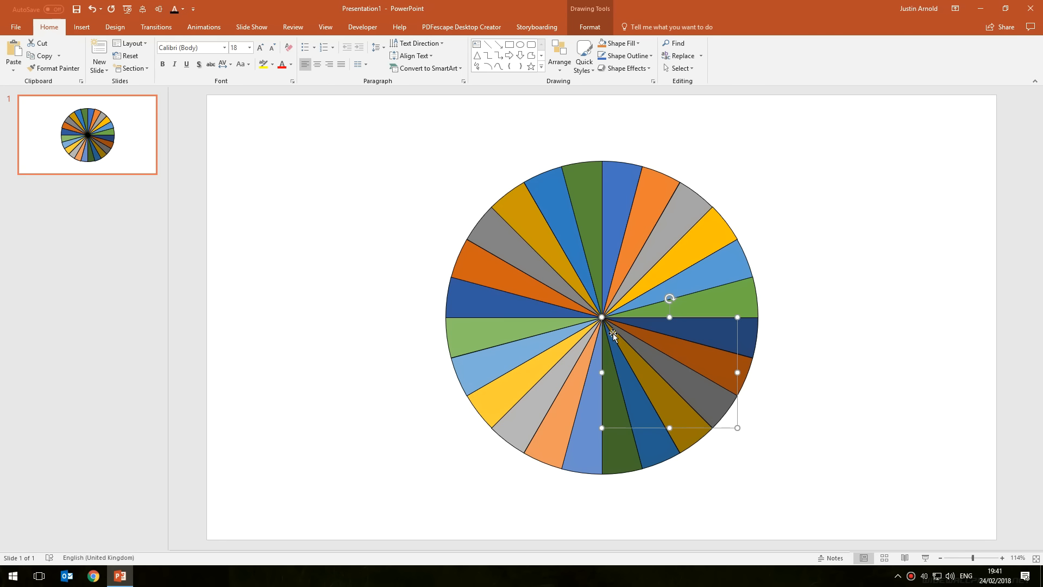
click(585, 191)
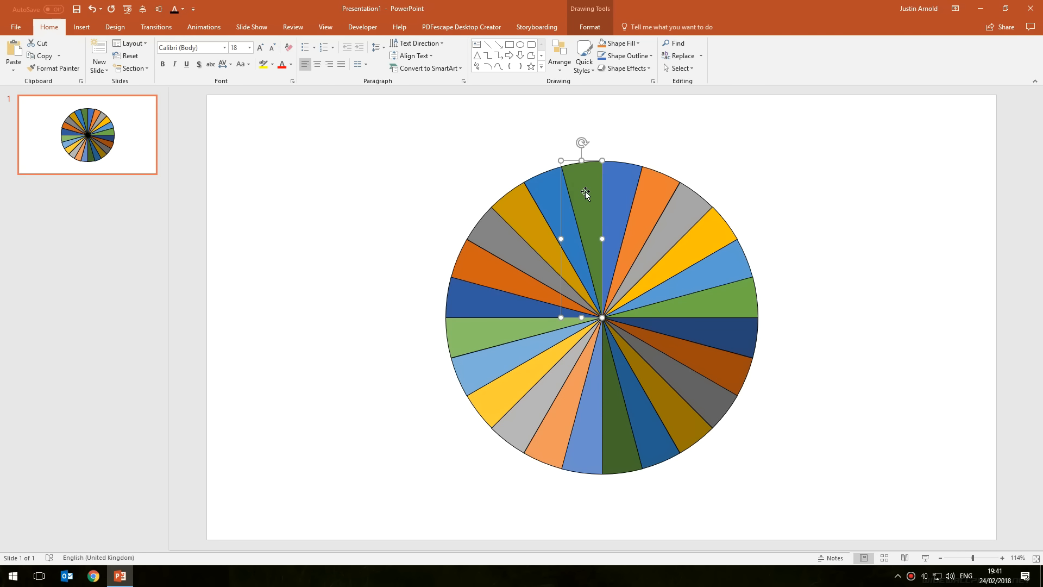
click(613, 193)
click(653, 194)
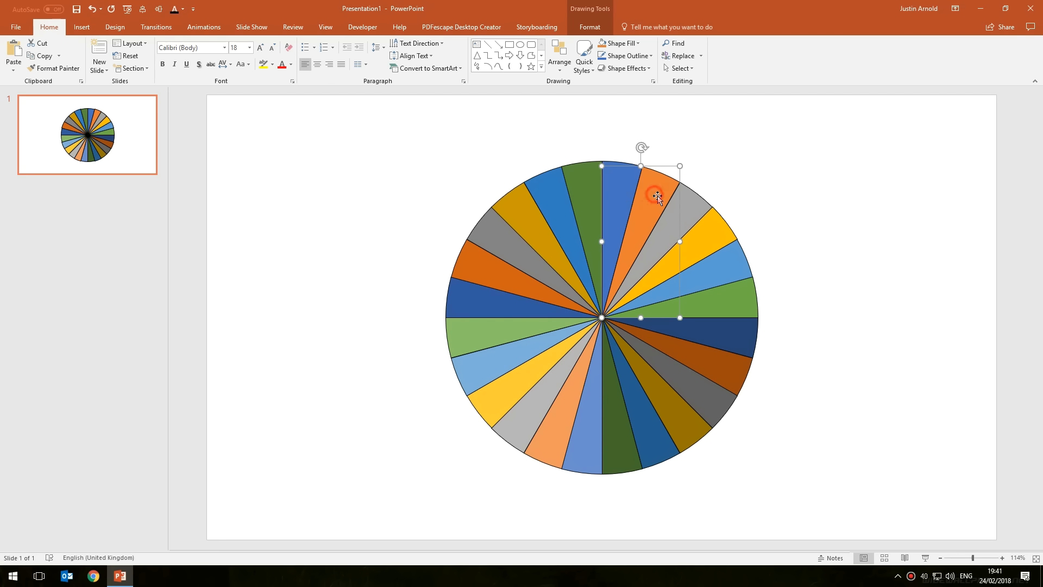
click(692, 211)
click(716, 232)
click(586, 185)
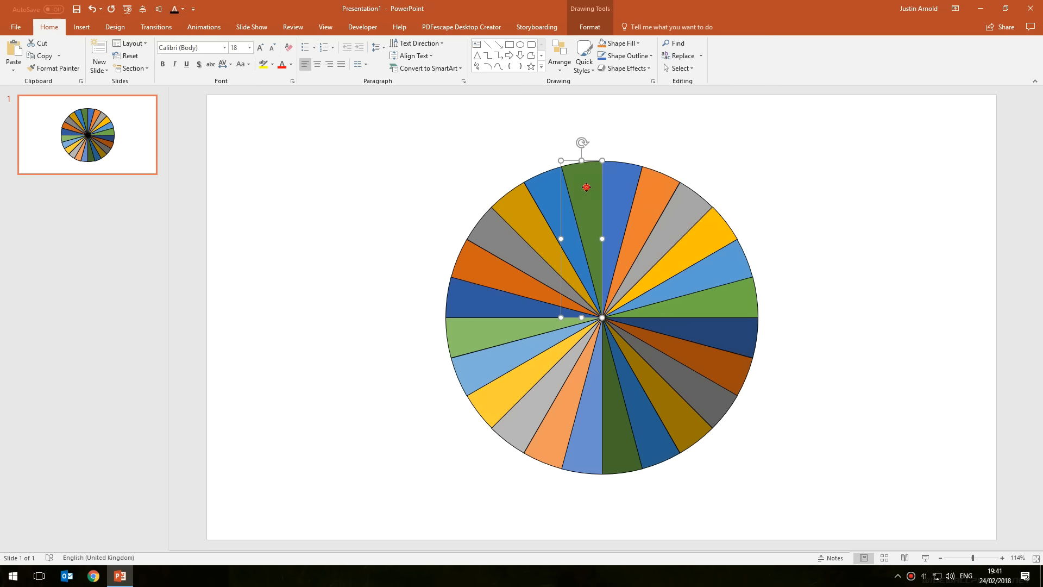
click(632, 44)
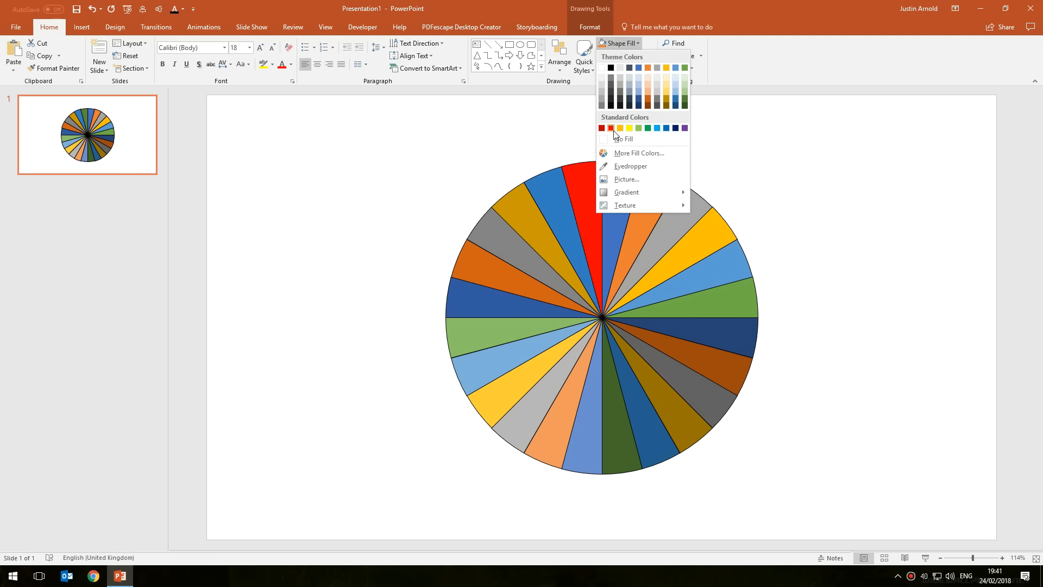
click(612, 129)
Select every slice of the wheel and fill them all with red
drag(401, 126, 845, 503)
click(602, 44)
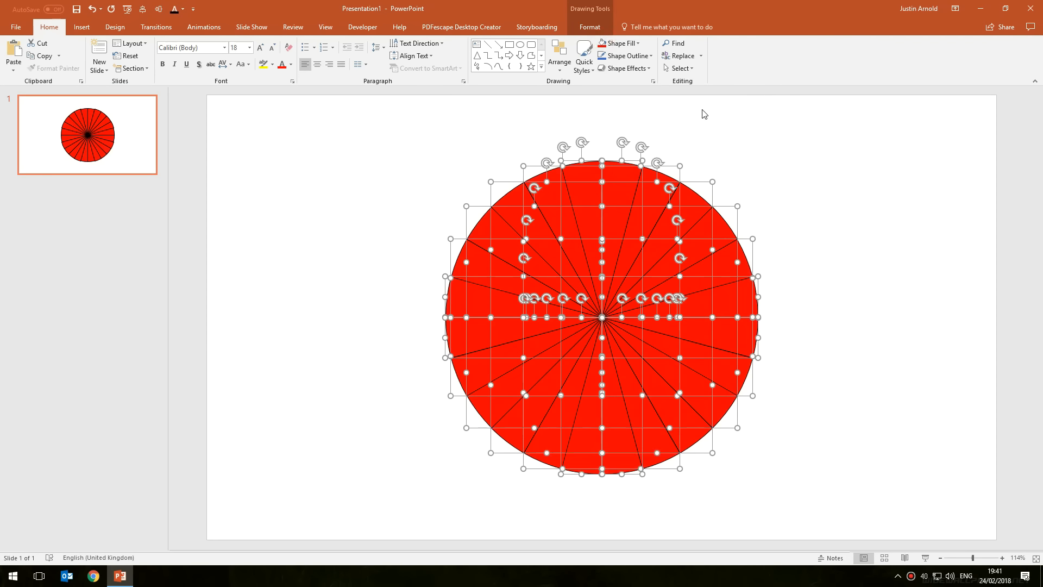
click(705, 114)
Fill two alternating slices in the upper right of the wheel with gold
click(617, 188)
shift+click(688, 204)
click(630, 42)
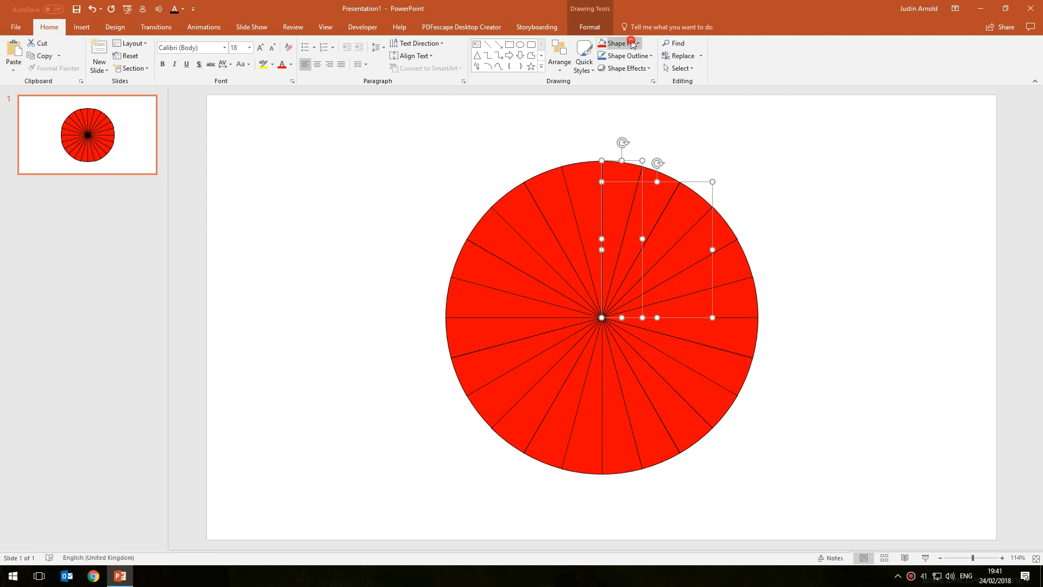
click(664, 68)
Fill three alternating slices on the right side of the wheel with gold
click(725, 274)
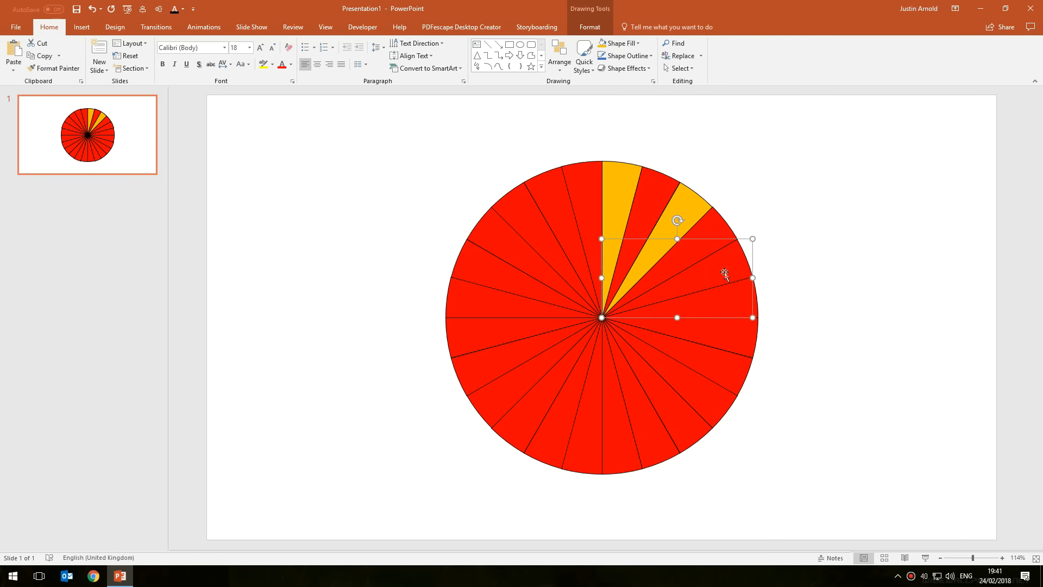
shift+click(741, 342)
shift+click(675, 420)
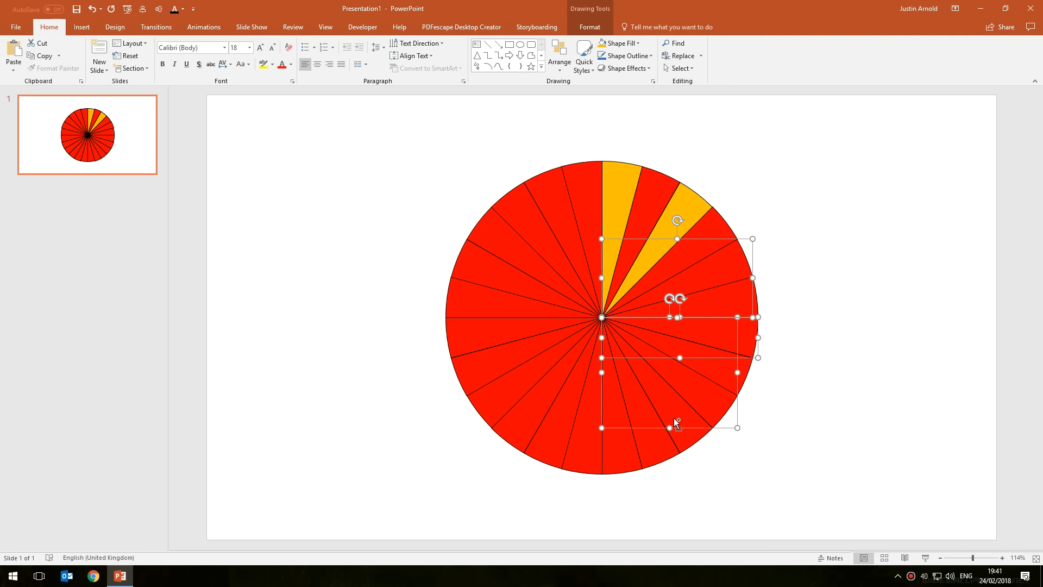
click(602, 43)
Fill five alternating slices in the lower left half of the wheel with gold
click(650, 449)
shift+click(579, 451)
shift+click(512, 431)
shift+click(473, 376)
shift+click(459, 298)
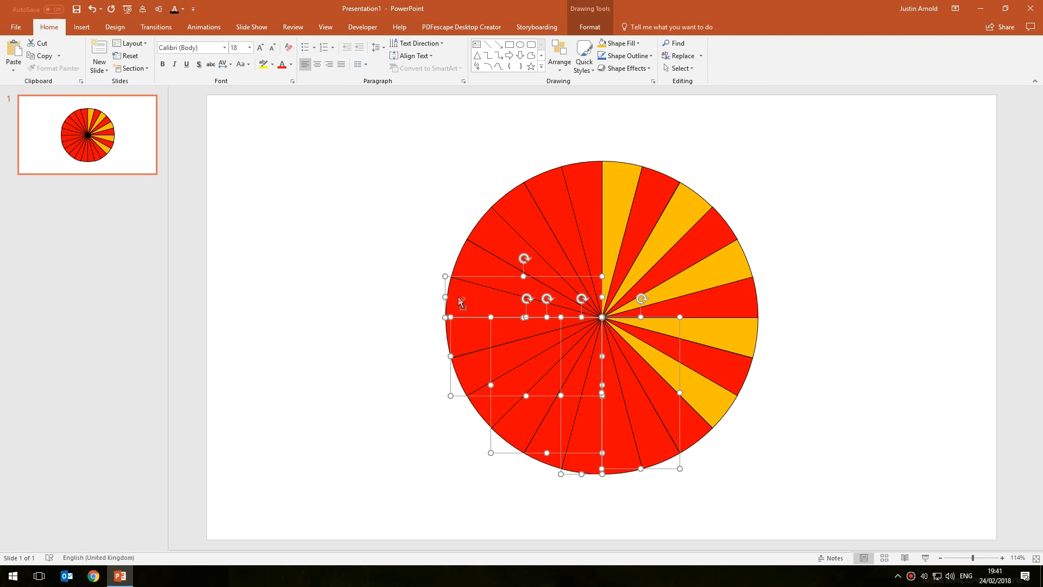
click(602, 43)
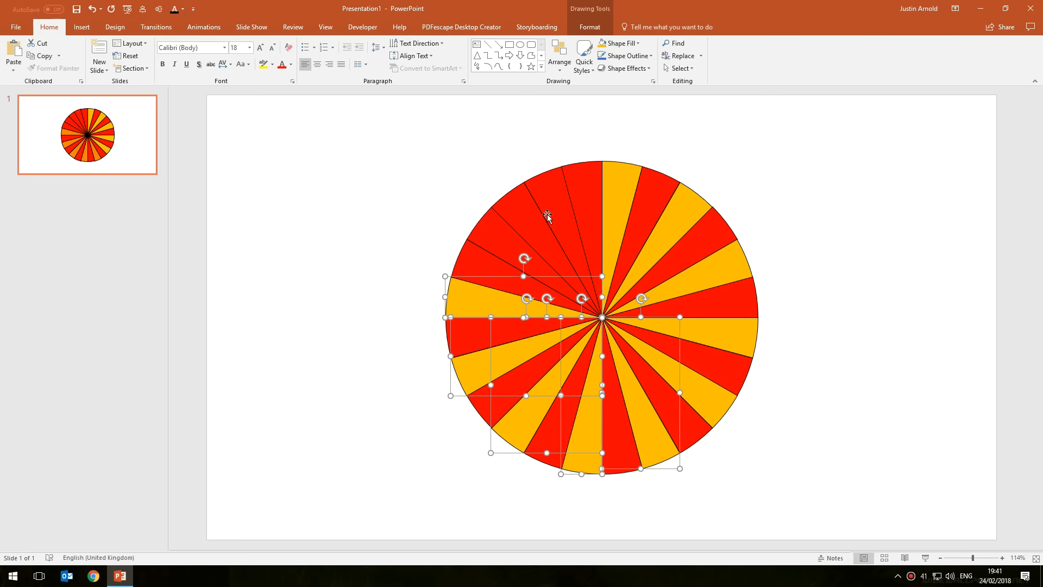
Fill two upper-left slices with gold and undo that fill
click(501, 237)
shift+click(516, 191)
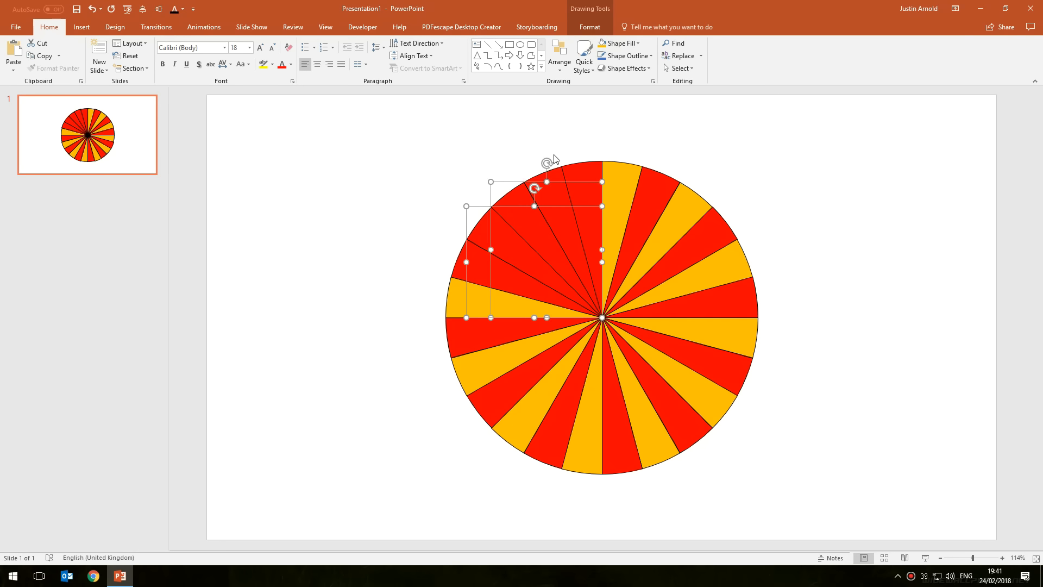
click(602, 43)
click(746, 124)
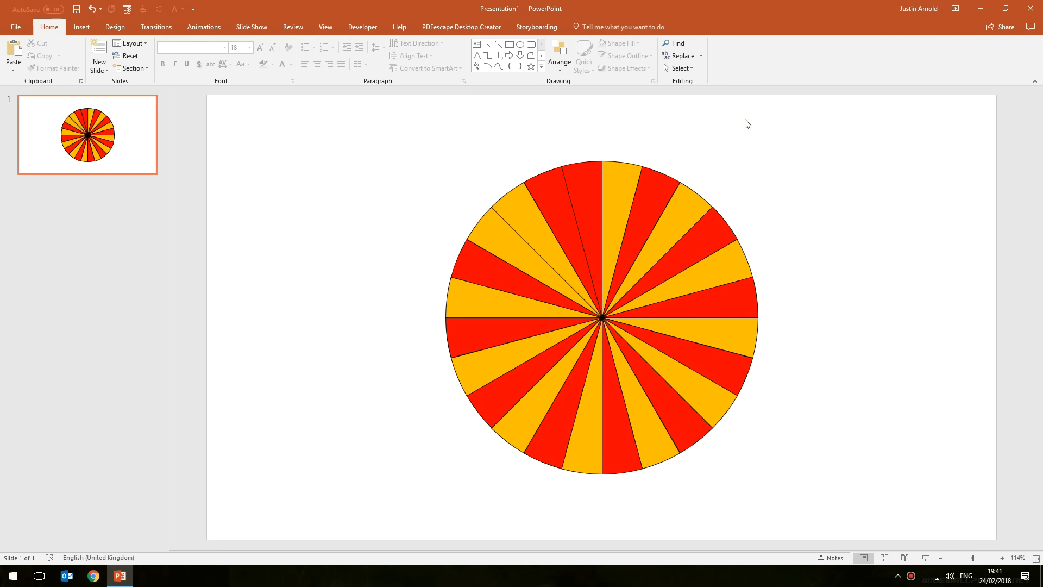
key(ctrl+z)
Fill the two remaining alternating slices in the upper left of the wheel with gold
click(456, 182)
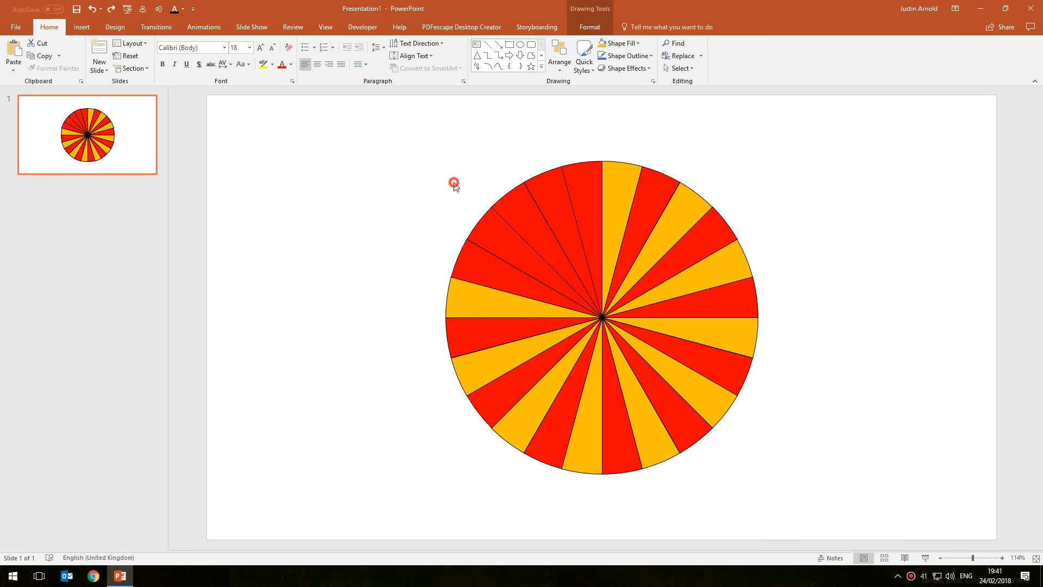
click(494, 234)
shift+click(546, 184)
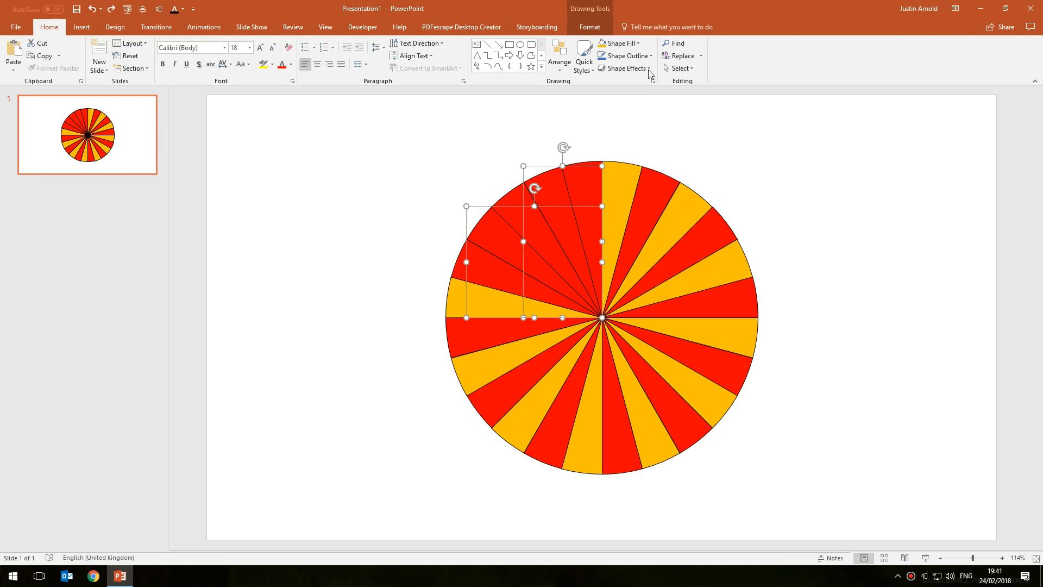
click(607, 46)
click(791, 164)
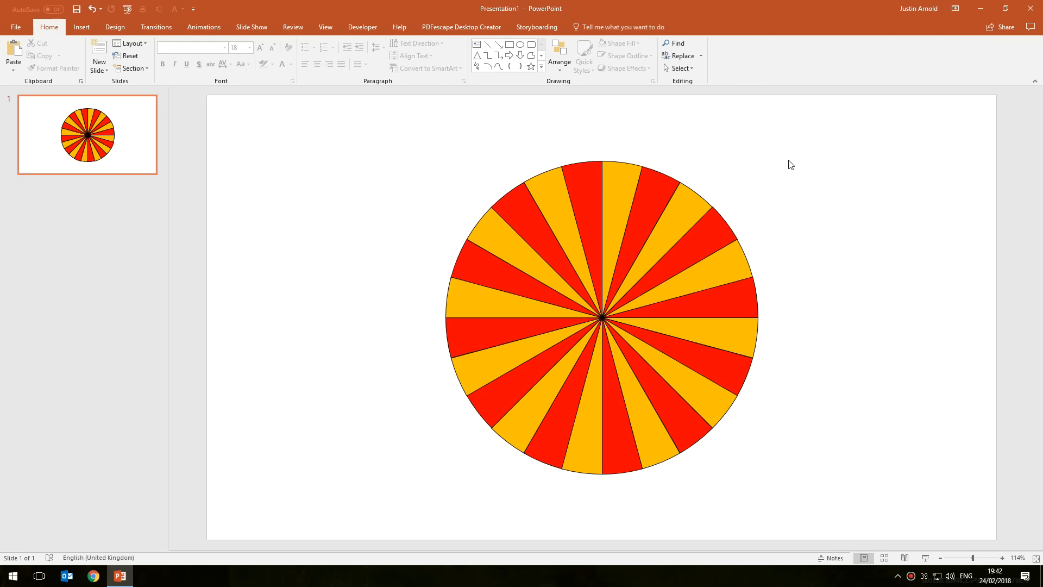
Add test text fdfsffds inside the red slice right of the top centre, then undo it
mouse_move(344, 124)
mouse_down()
mouse_move(352, 147)
mouse_move(965, 546)
mouse_up()
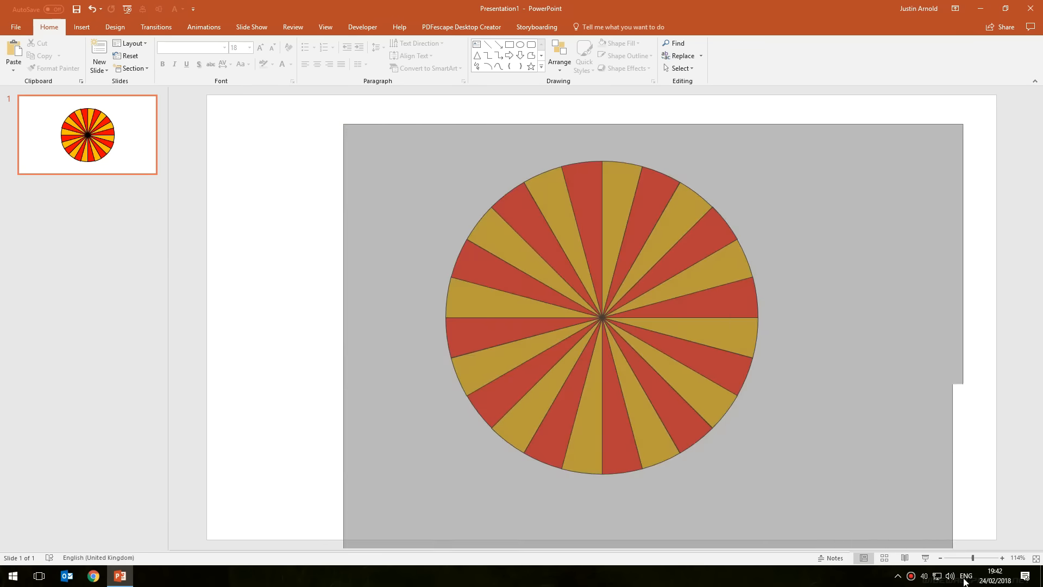
click(742, 153)
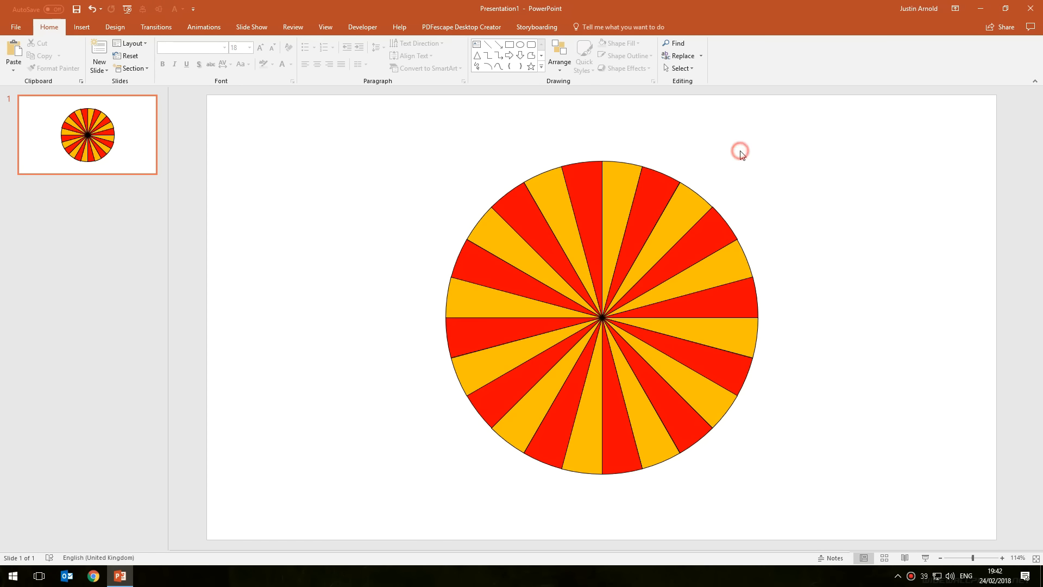
click(664, 194)
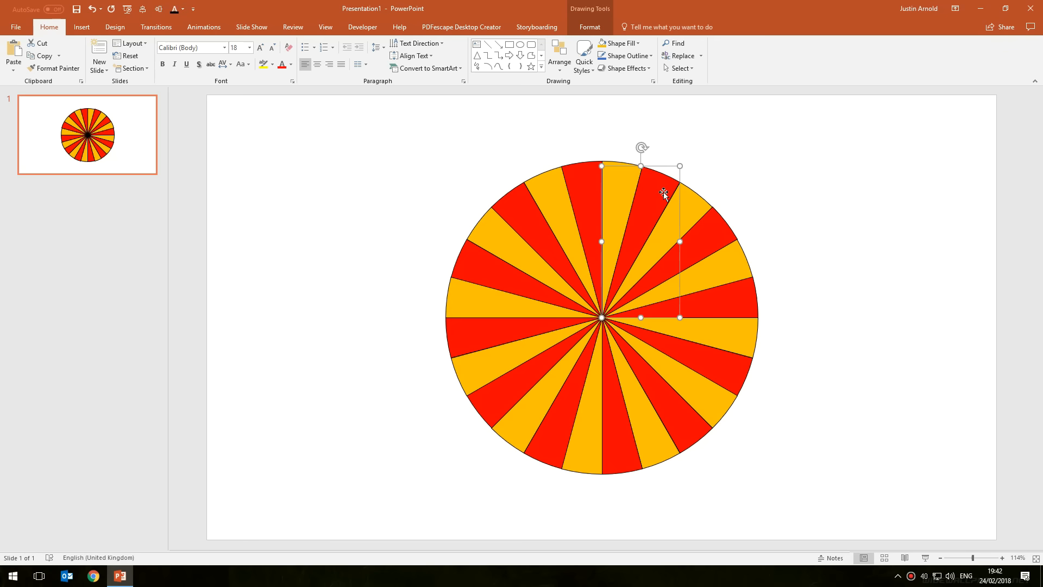
right_click(655, 191)
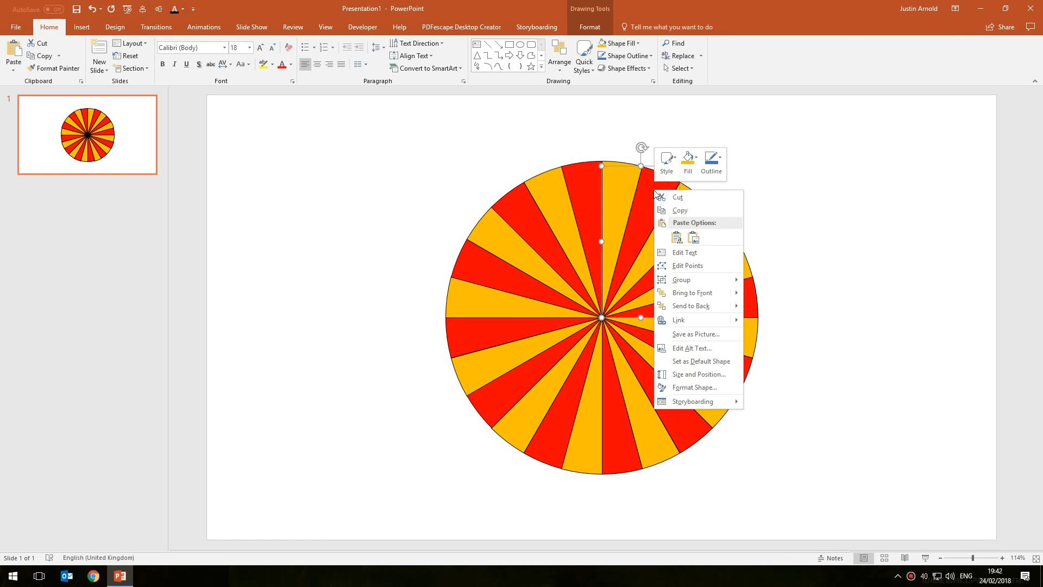
click(690, 252)
text(fdfsffds)
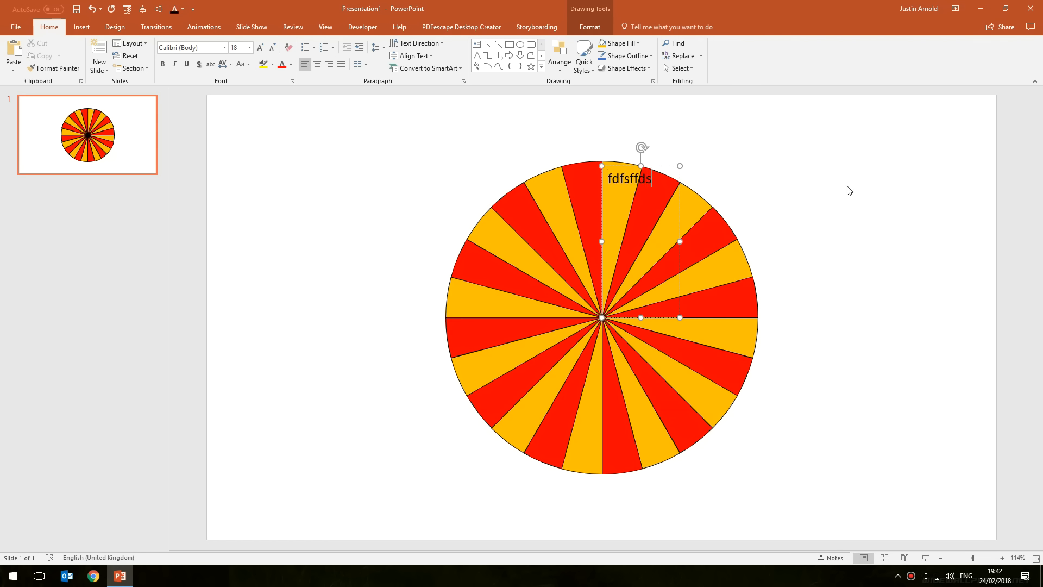
click(847, 190)
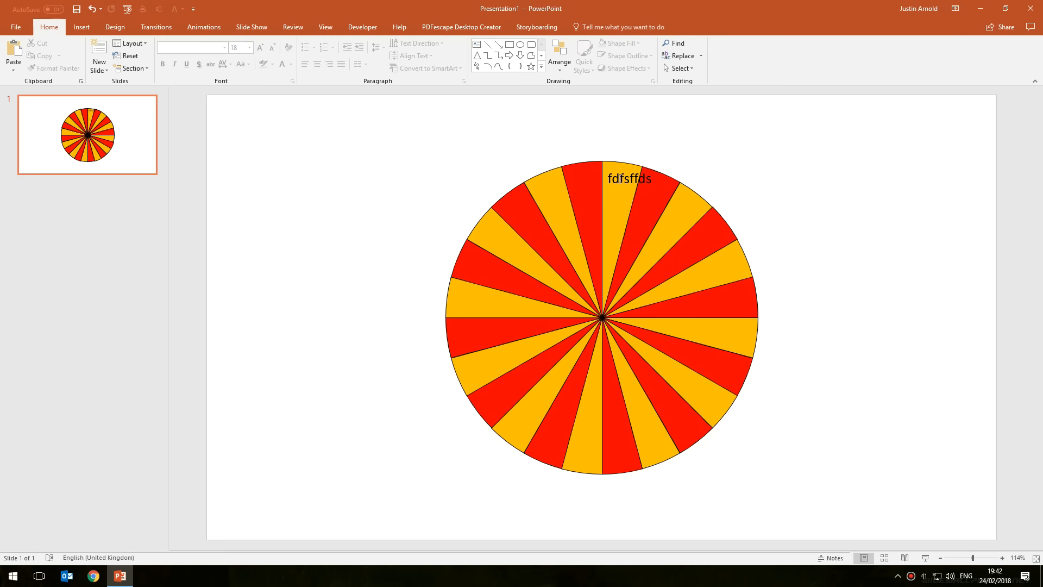
key(ctrl+z)
Insert a text box just beside the upper right edge of the wheel
click(775, 170)
ctrl+scroll(797, 177, up, 4)
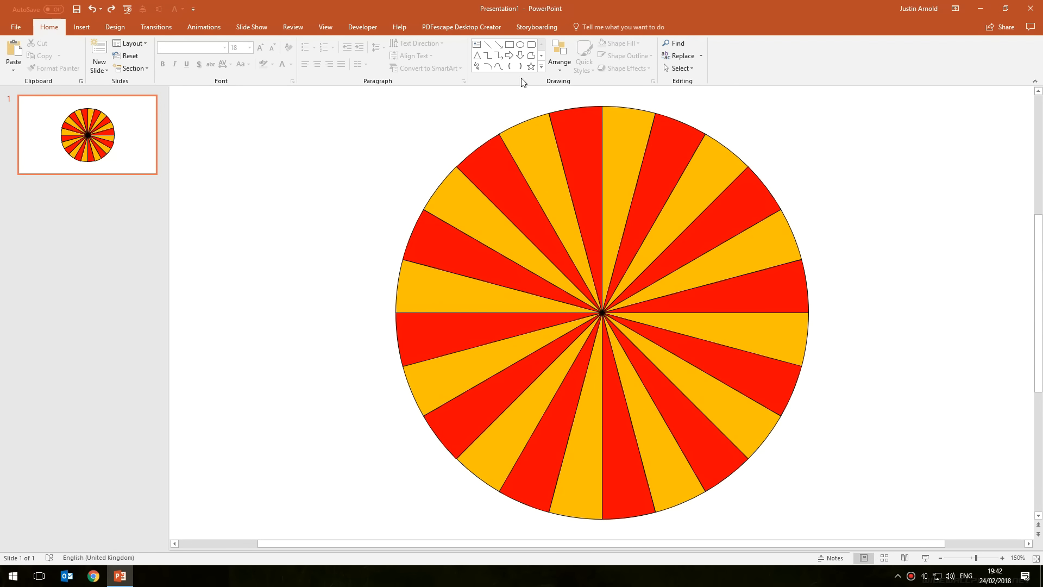
click(477, 45)
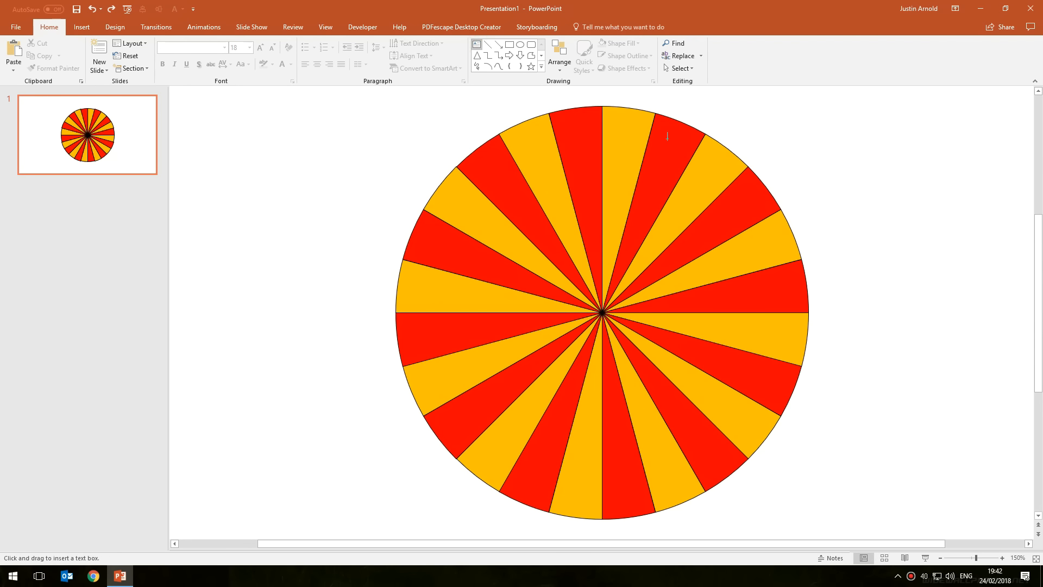
click(754, 130)
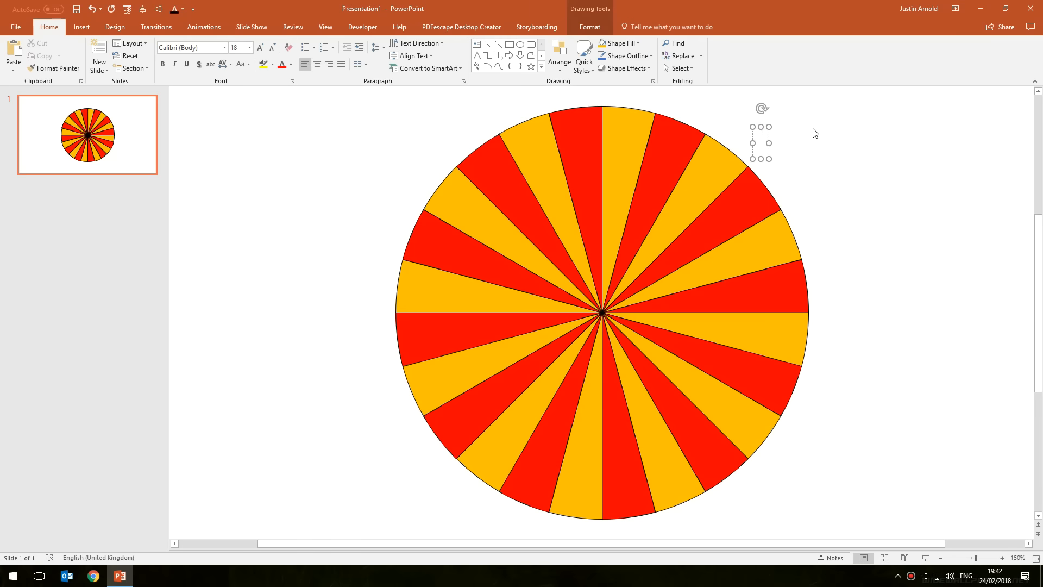